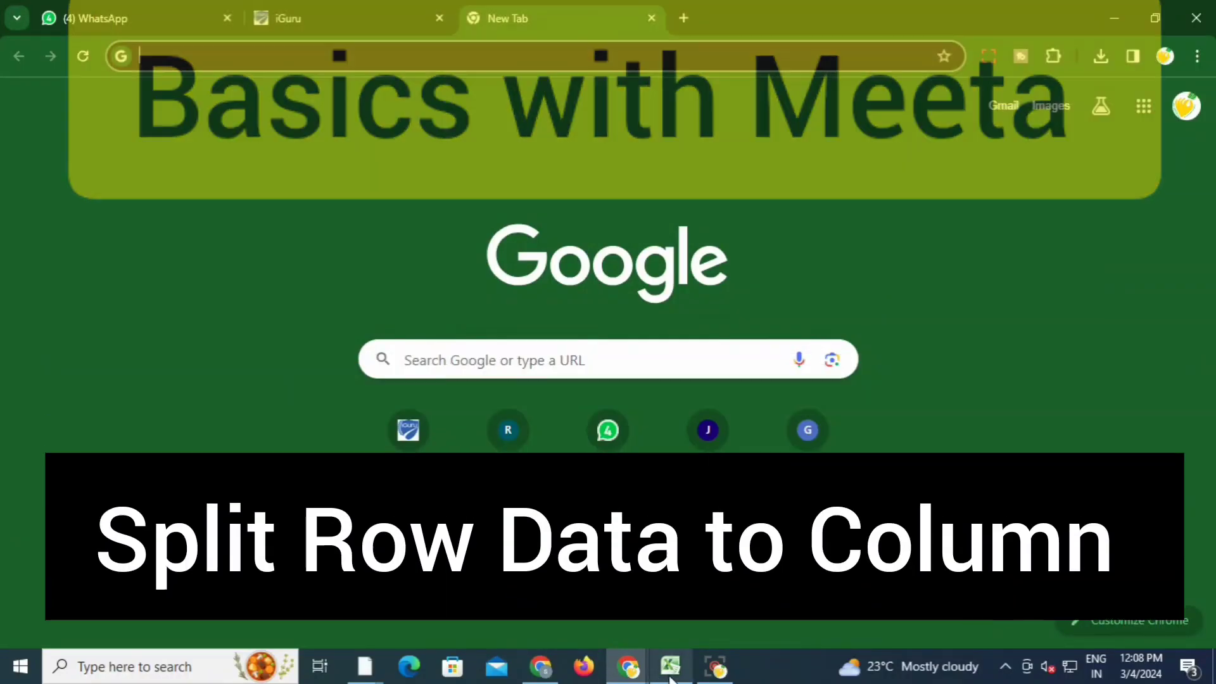
# - Bring Excel's Book1, with comma-separated records in A2:A14, to the front from Chrome
pyautogui.click(671, 677)
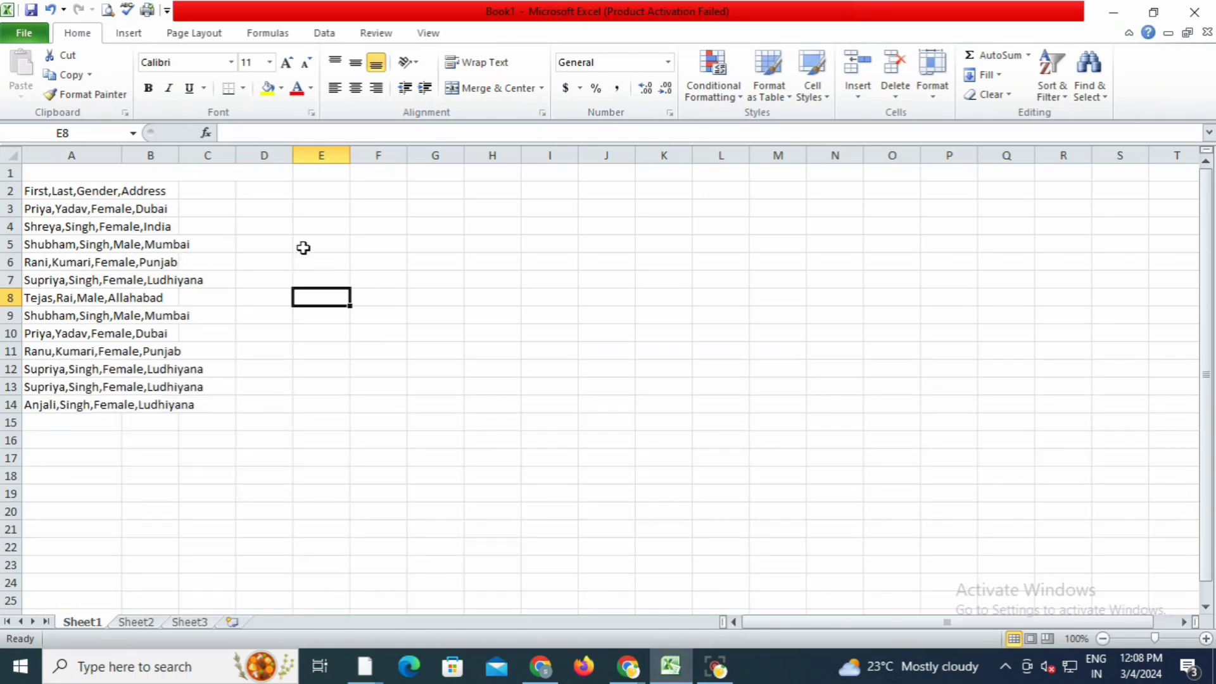
# - Resize column A and select the empty block E8:L18 beside the data
pyautogui.moveTo(123, 155)
pyautogui.mouseDown()
pyautogui.moveTo(255, 167)
pyautogui.moveTo(106, 156)
pyautogui.mouseUp()
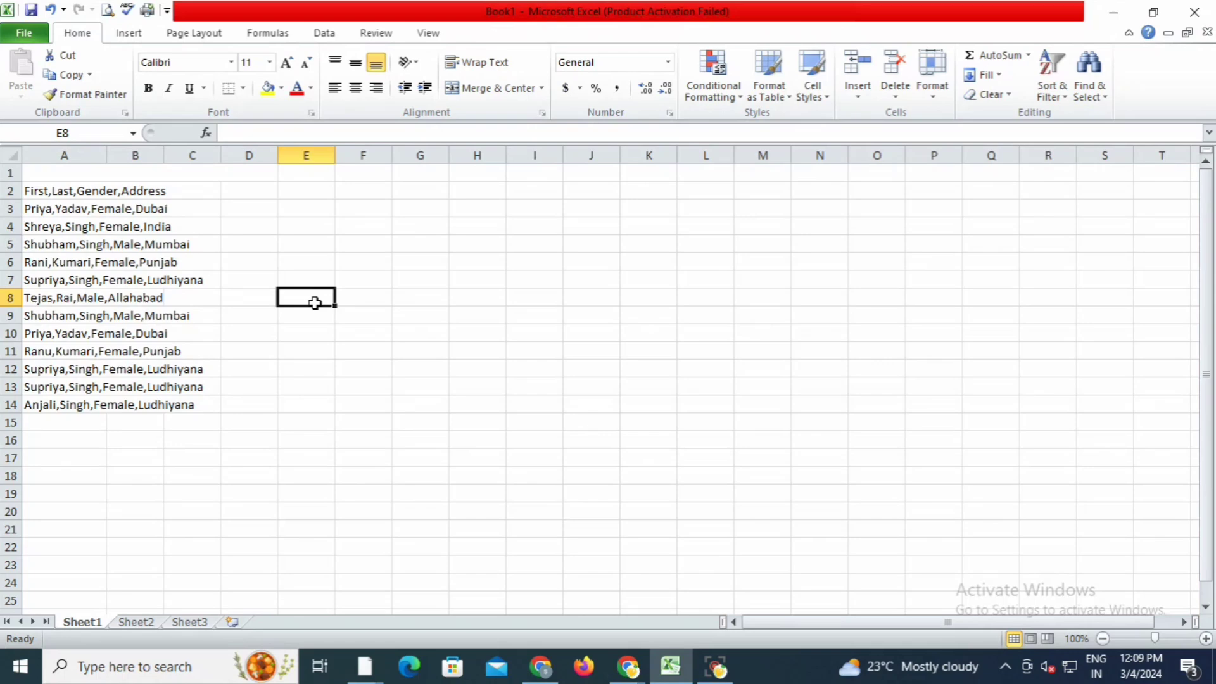
pyautogui.moveTo(308, 296); pyautogui.dragTo(697, 474)
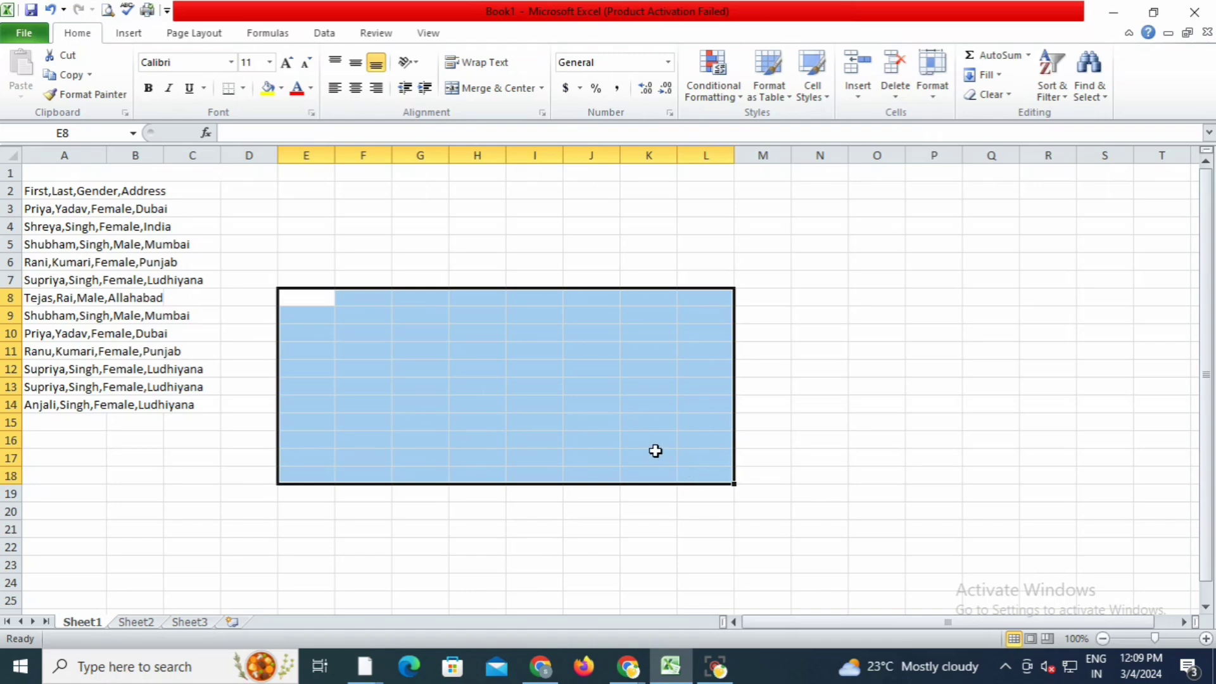
# - Merge E8:L18 and enter the bold caption 'SPLIT THE CONTENT IN OTHER COLOUMS'
pyautogui.click(485, 89)
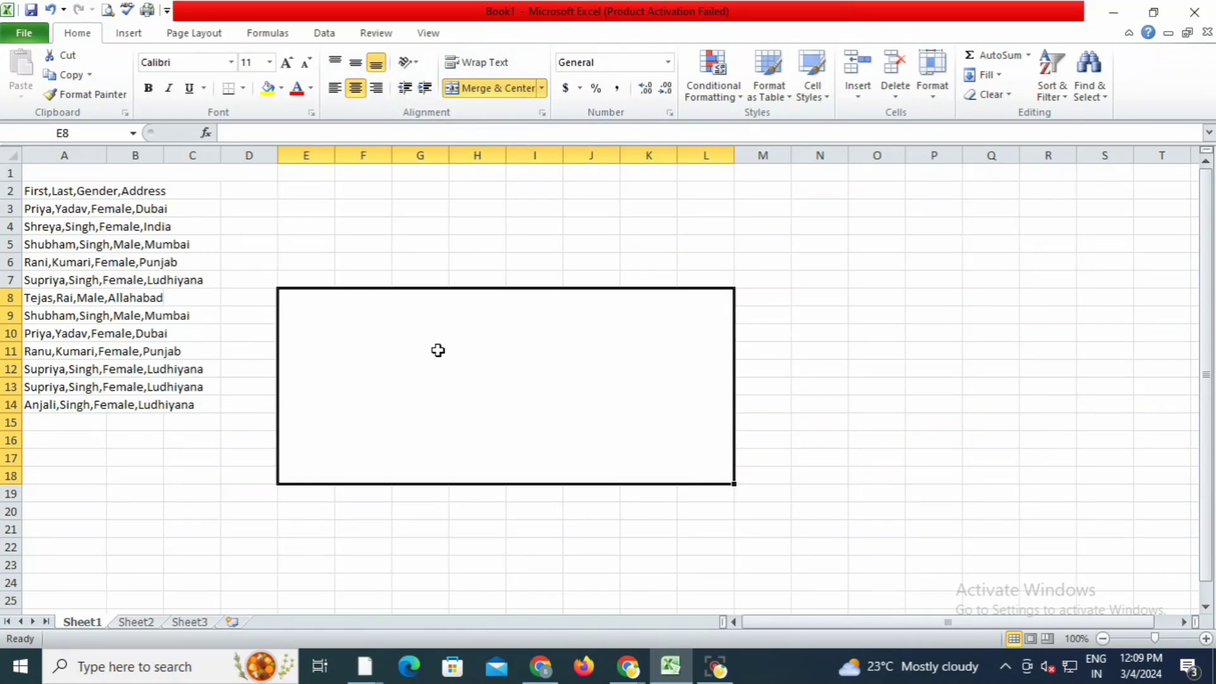
pyautogui.write('S')
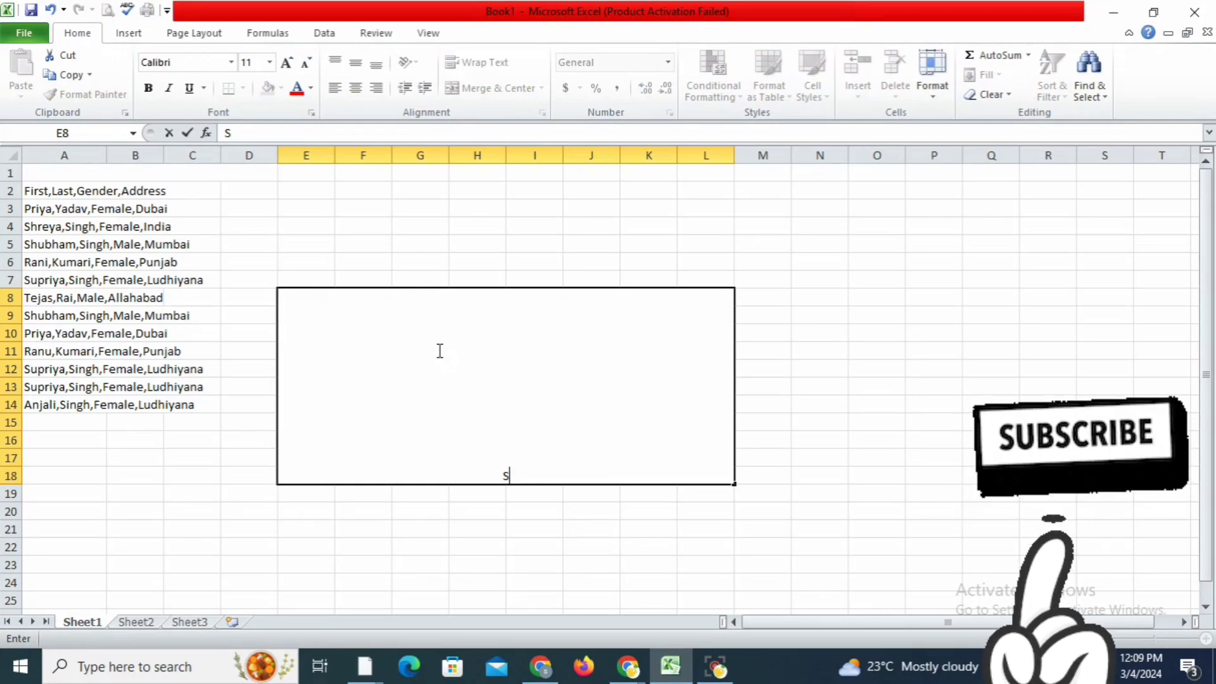
pyautogui.write('PLIT')
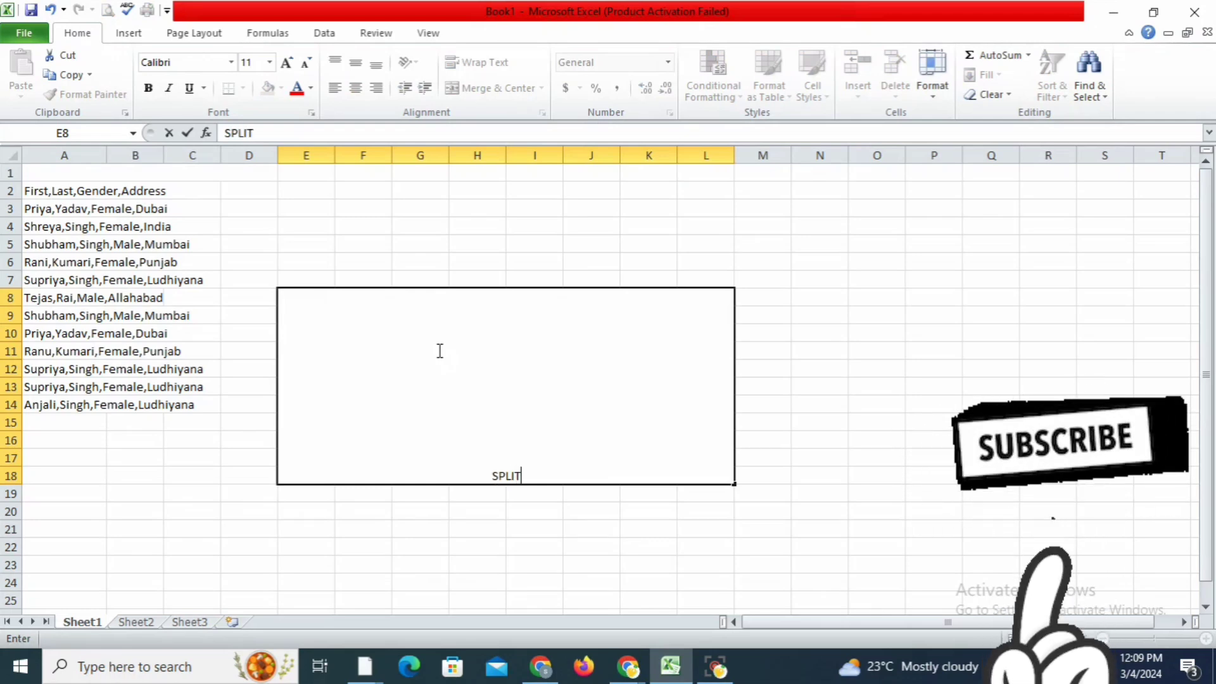
pyautogui.write(' THE C')
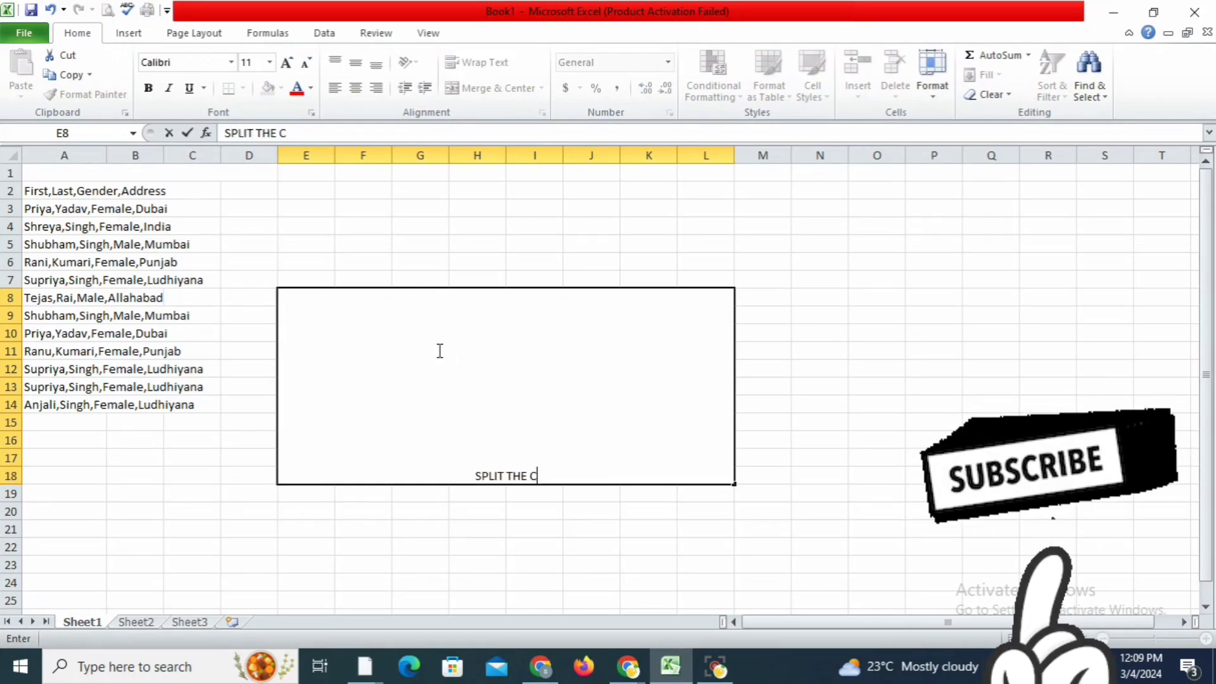
pyautogui.write('ONTEN')
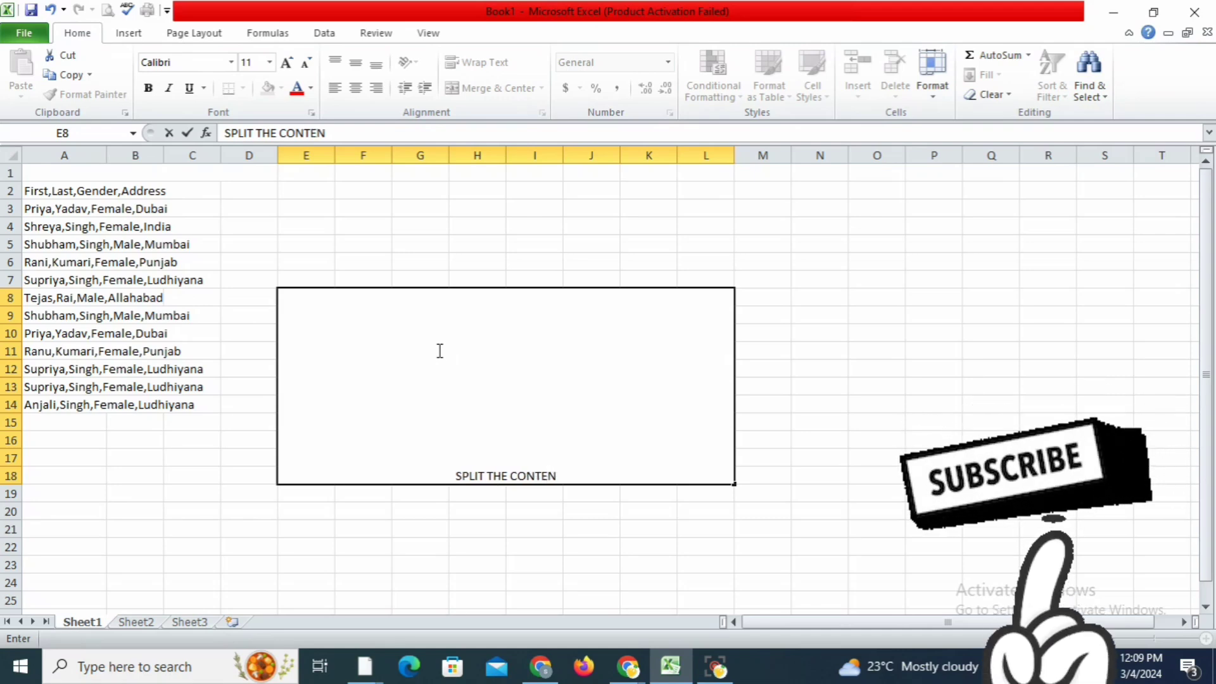
pyautogui.write('T IN ')
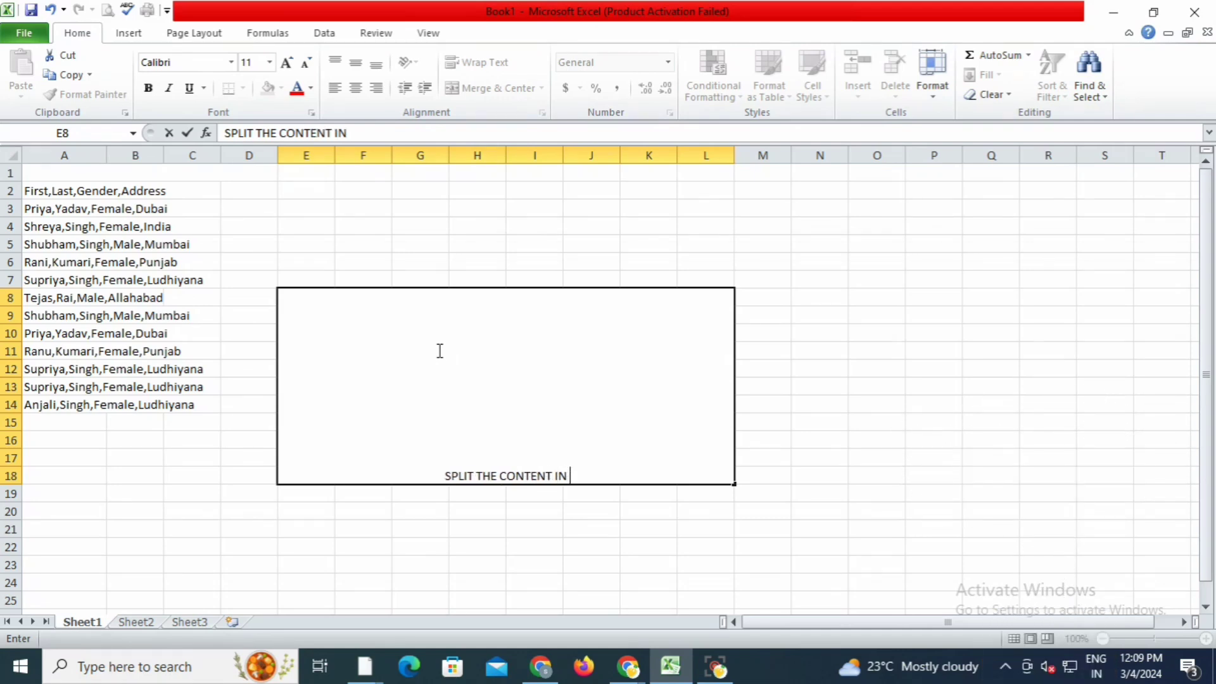
pyautogui.write('OTH')
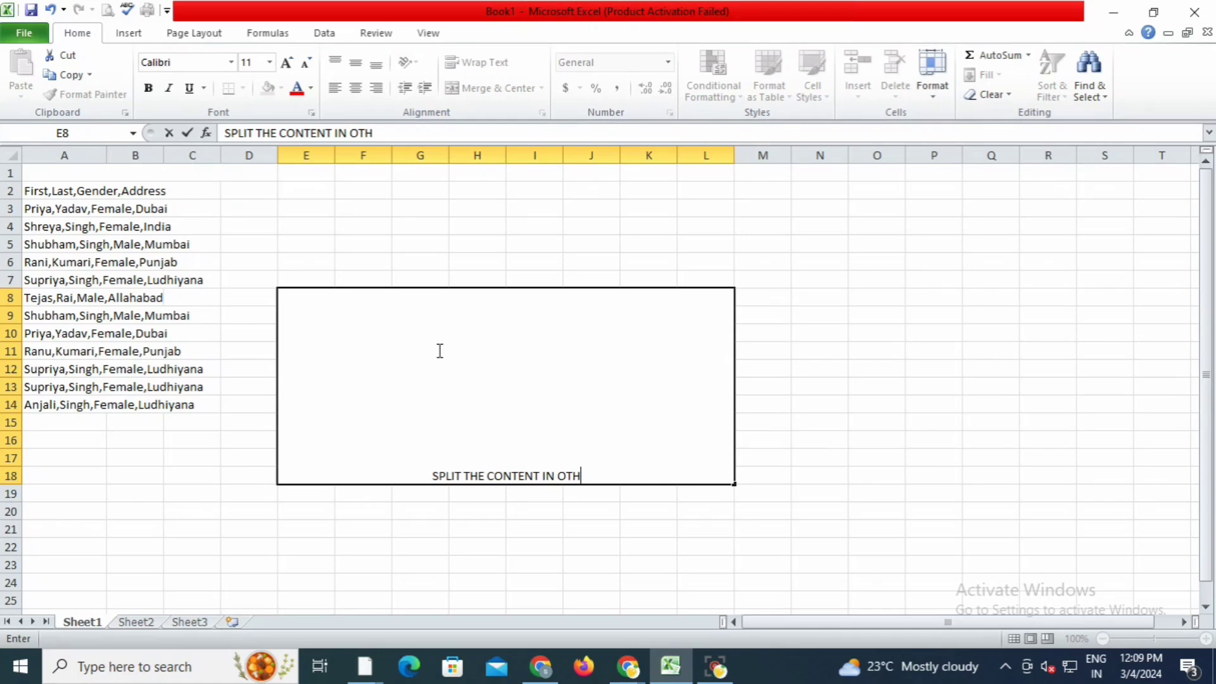
pyautogui.write('ER CO')
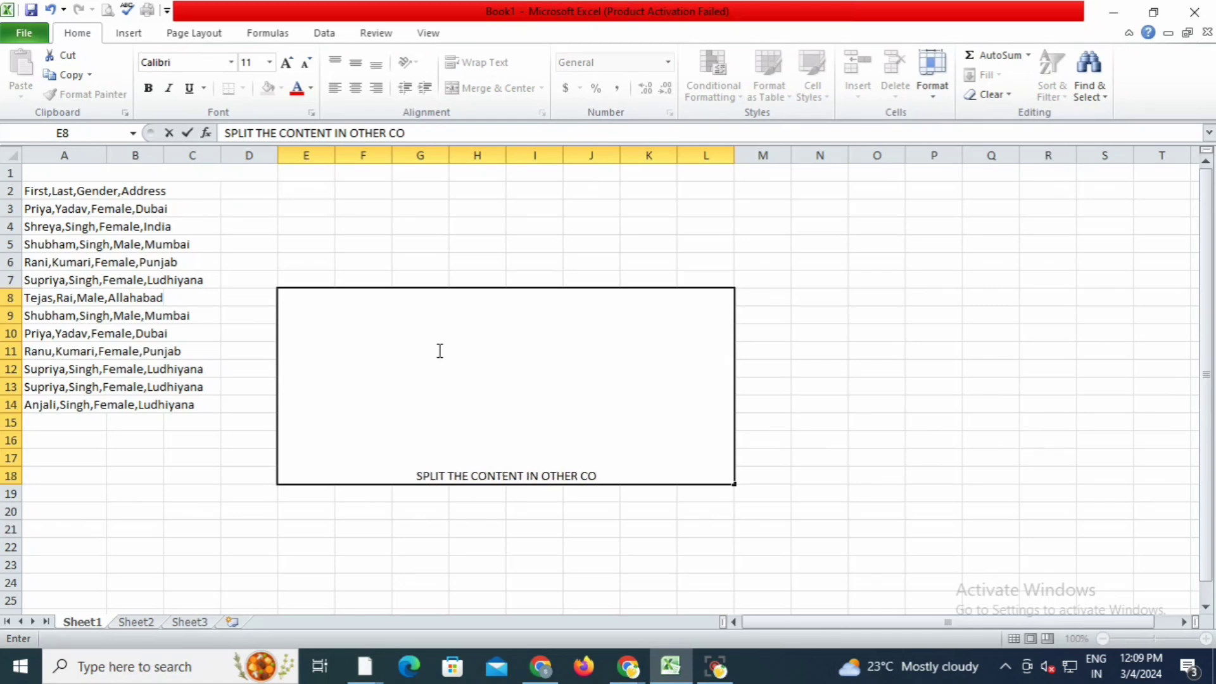
pyautogui.write('LOUM')
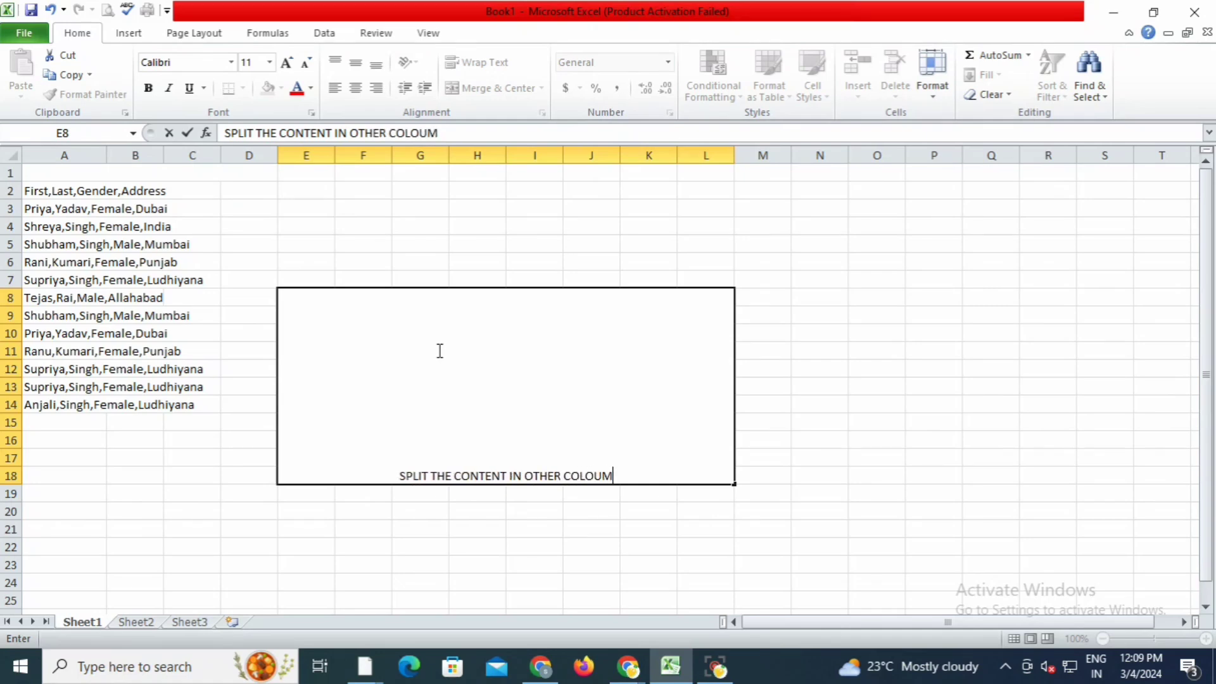
pyautogui.write('S')
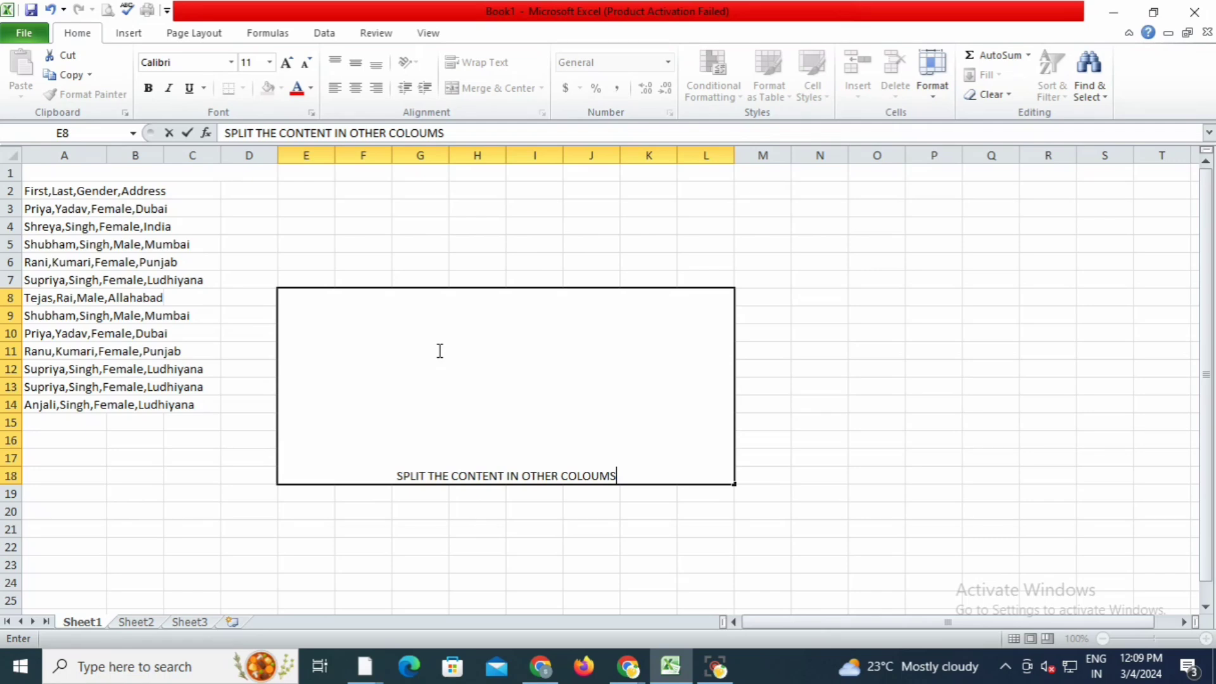
pyautogui.click(285, 64)
pyautogui.moveTo(645, 475); pyautogui.dragTo(397, 475)
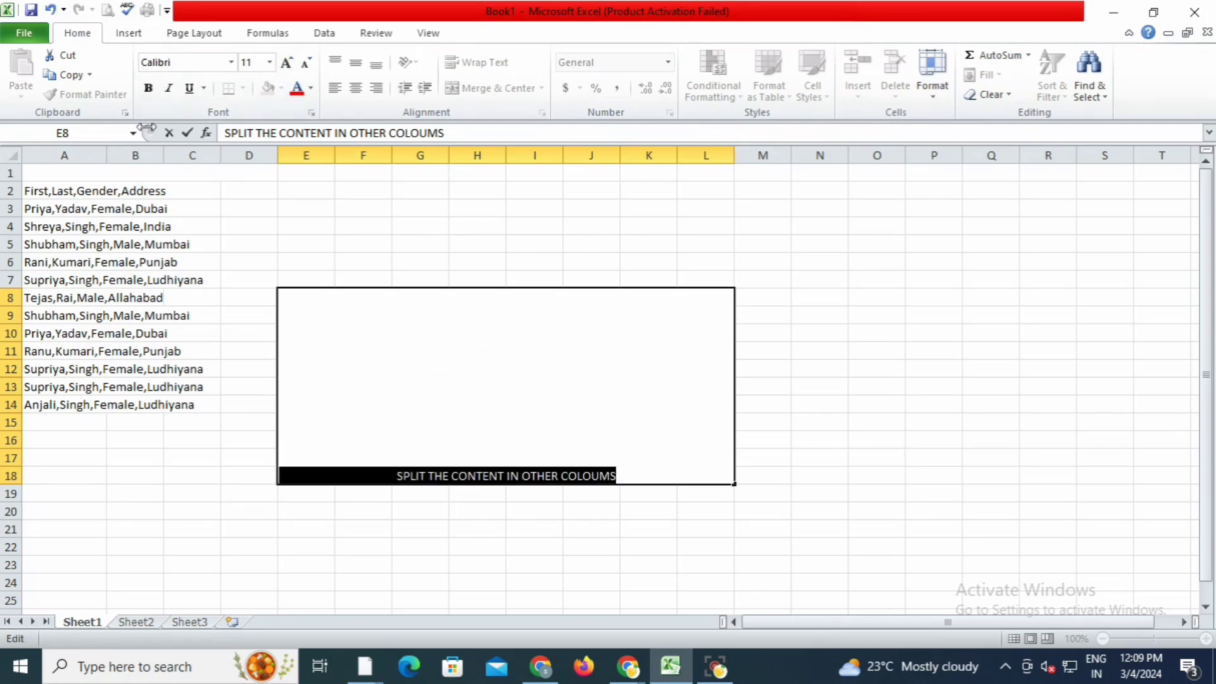
pyautogui.click(147, 88)
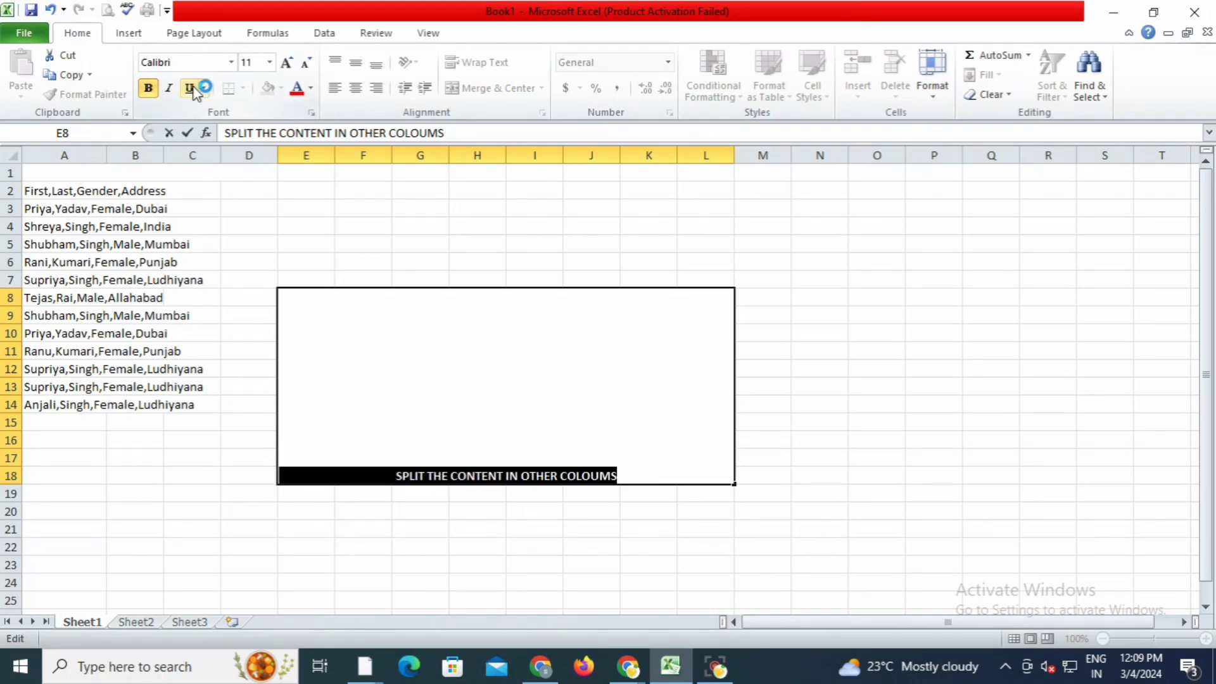
# - Enlarge the caption's font to 48 pt, then shrink it back to 36 pt
pyautogui.click(285, 63)
pyautogui.click(285, 63)
pyautogui.click(286, 64)
pyautogui.click(286, 63)
pyautogui.click(286, 63)
pyautogui.click(286, 64)
pyautogui.click(286, 63)
pyautogui.click(286, 63)
pyautogui.click(286, 64)
pyautogui.click(287, 63)
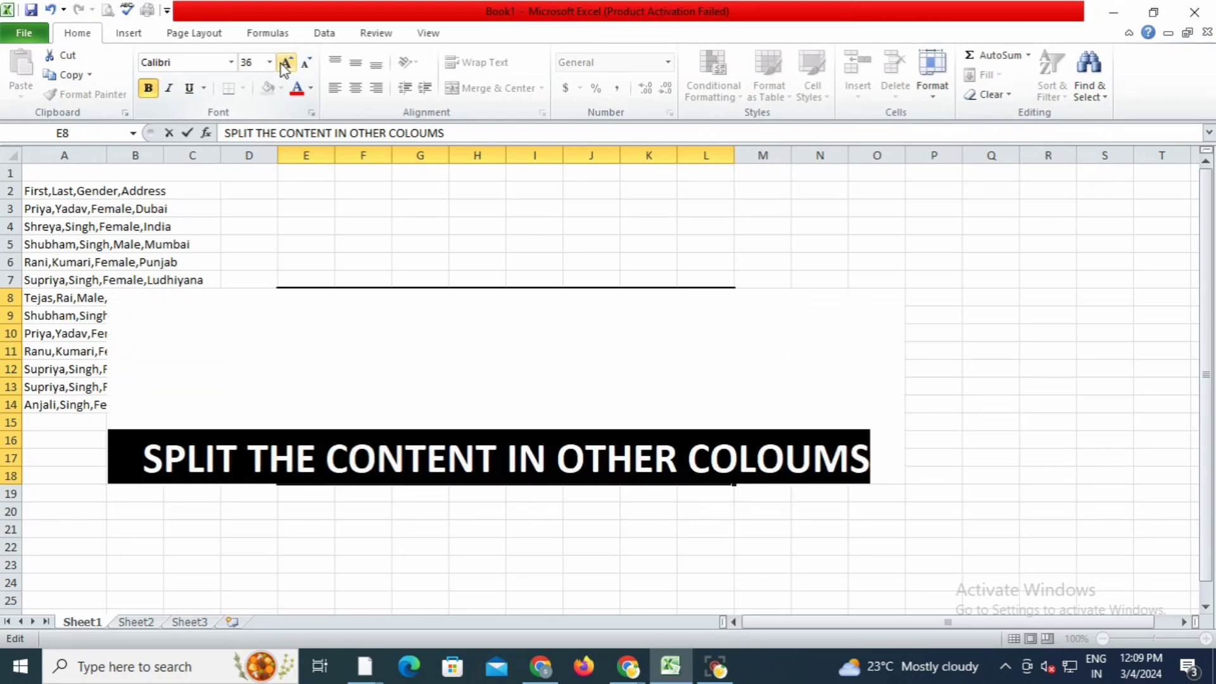
pyautogui.click(286, 63)
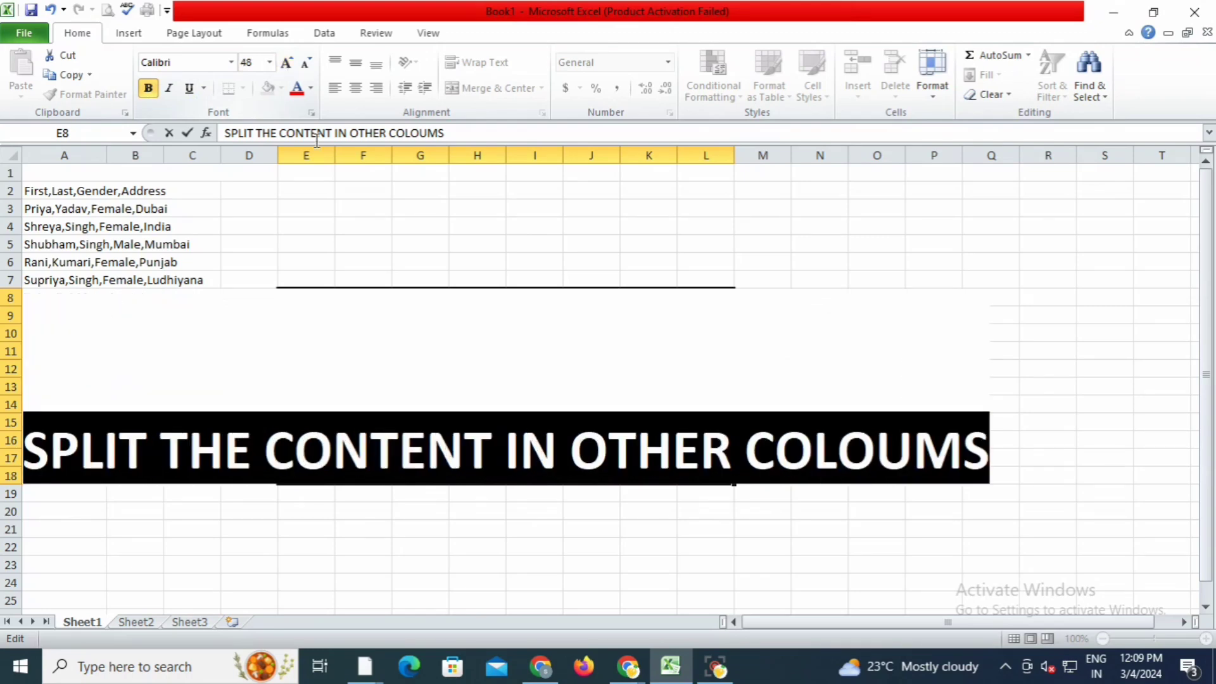
pyautogui.click(306, 64)
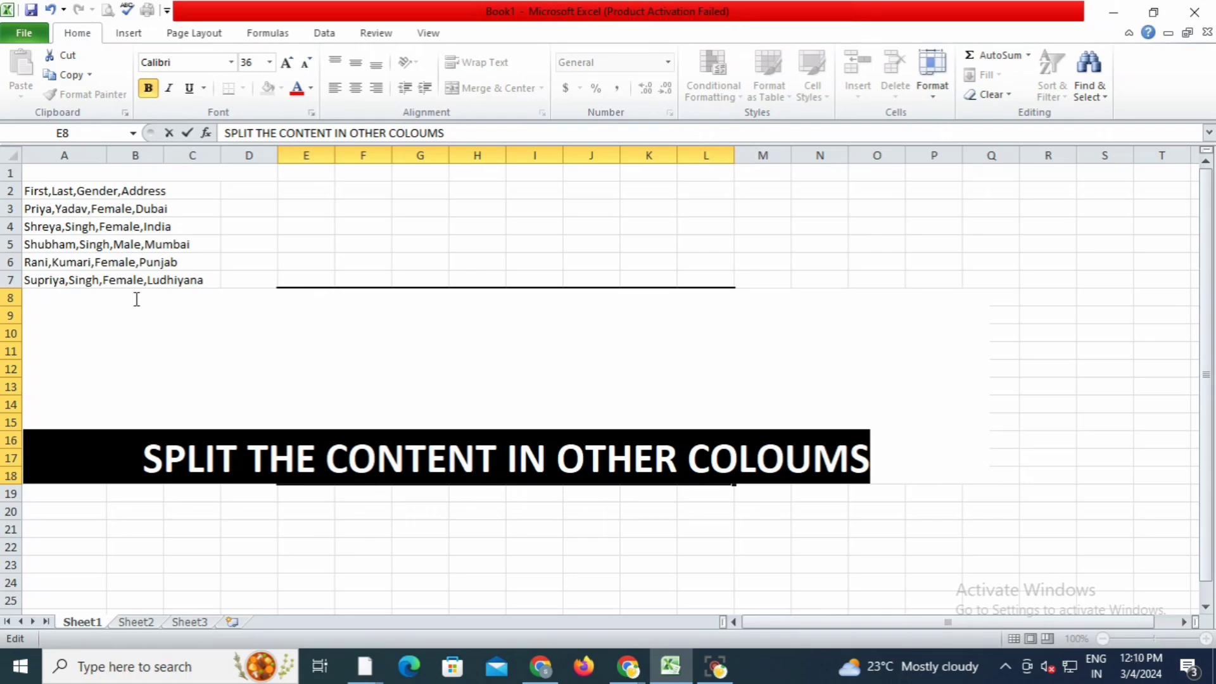
pyautogui.click(402, 262)
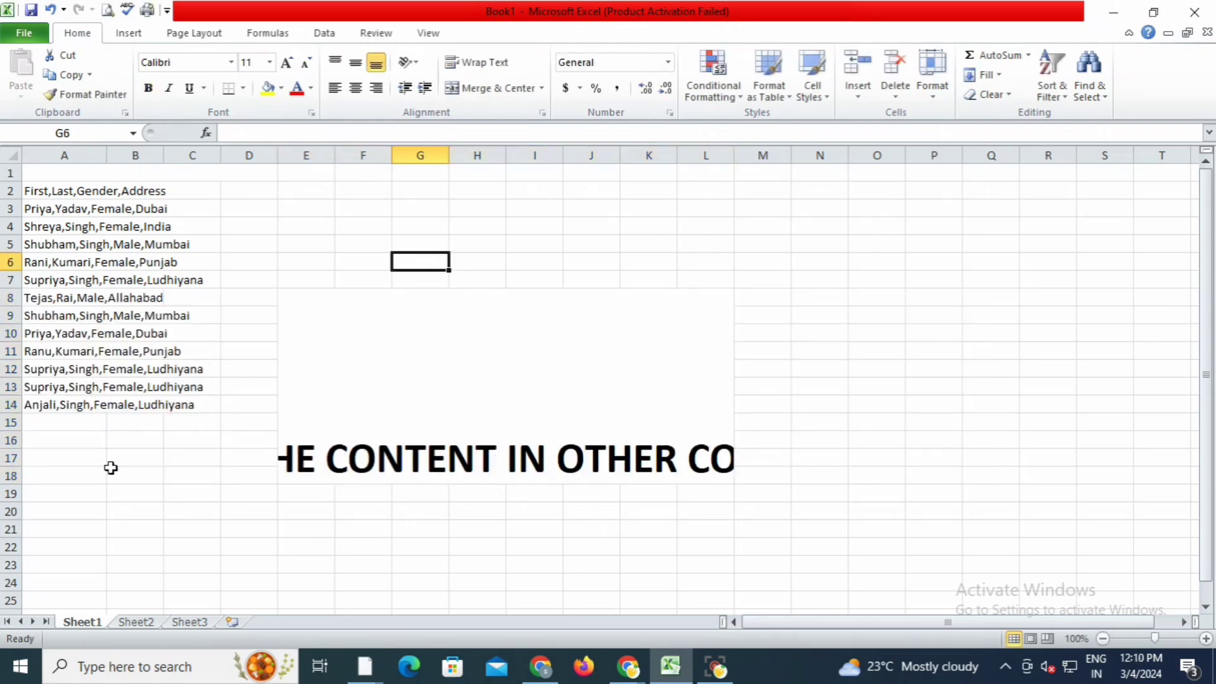
# - Undo the caption and merged block, then widen column A
pyautogui.click(325, 404)
pyautogui.hotkey('ctrl', 'z')
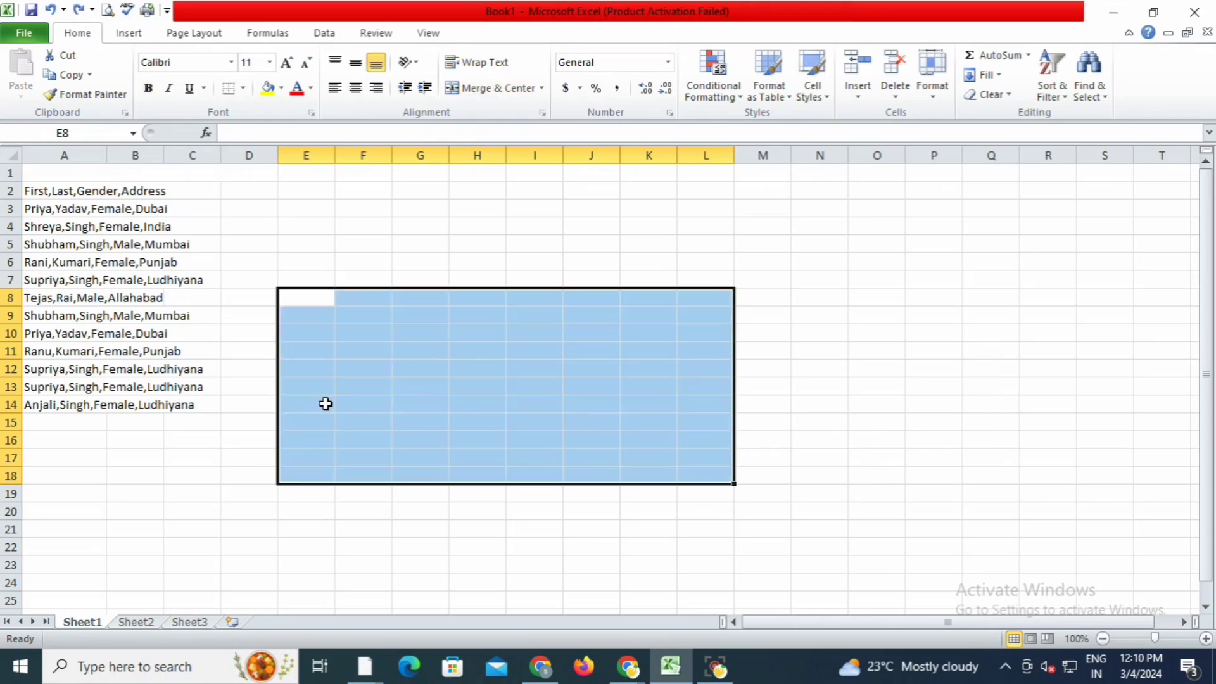
pyautogui.click(438, 531)
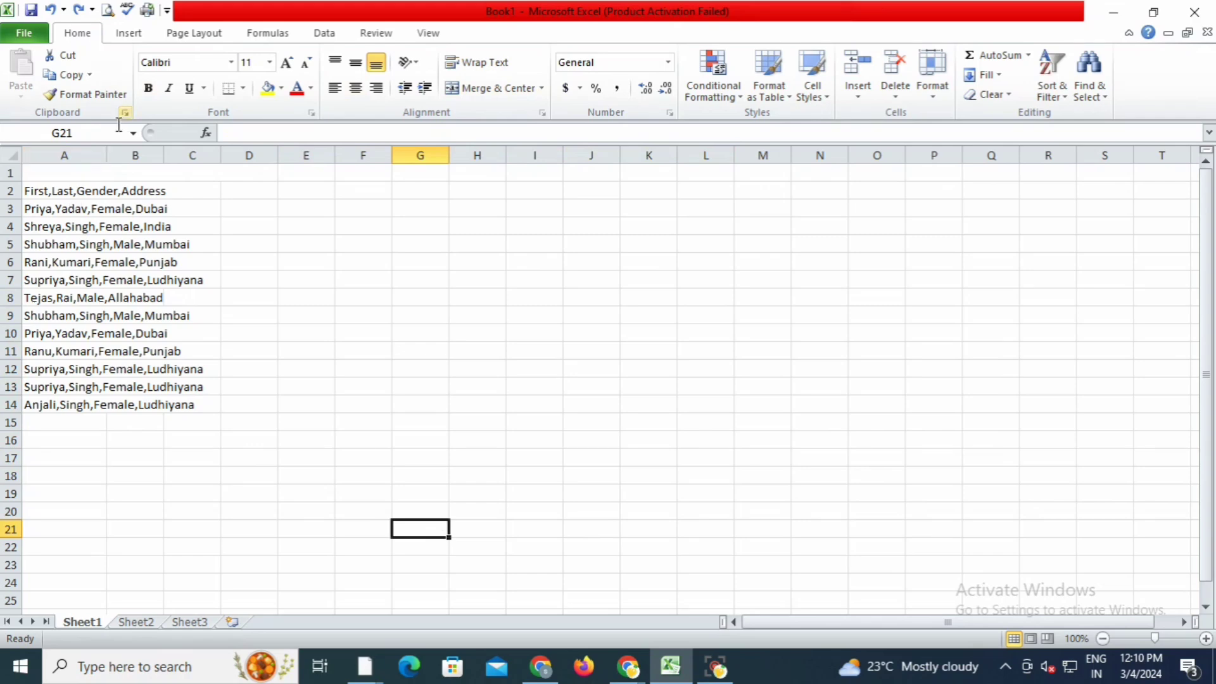
pyautogui.moveTo(106, 158); pyautogui.dragTo(131, 160)
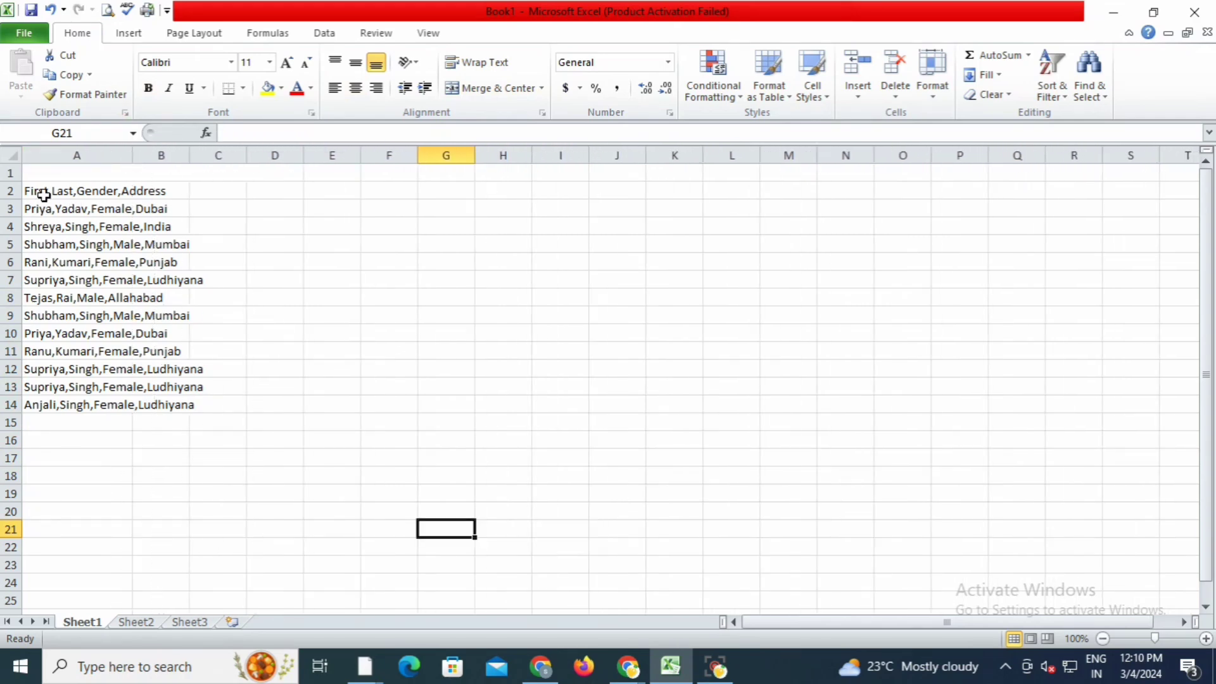
# - Delete the blank first row so the header moves into A1
pyautogui.click(12, 174)
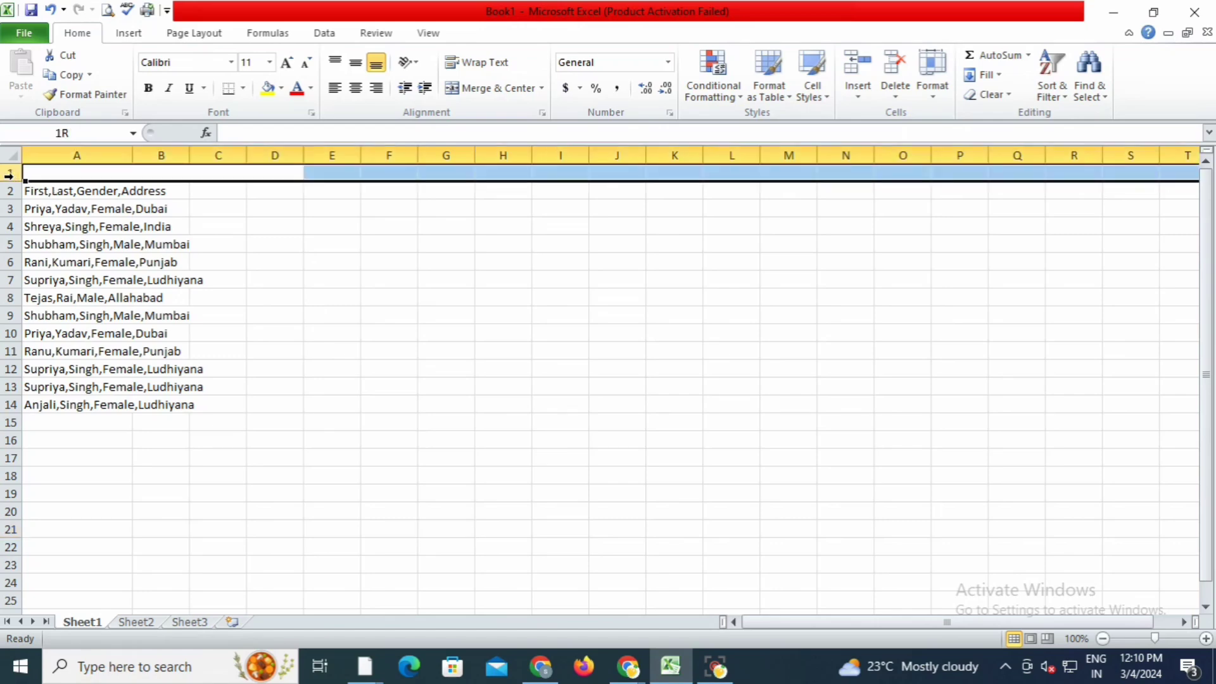
pyautogui.rightClick(14, 177)
pyautogui.click(48, 313)
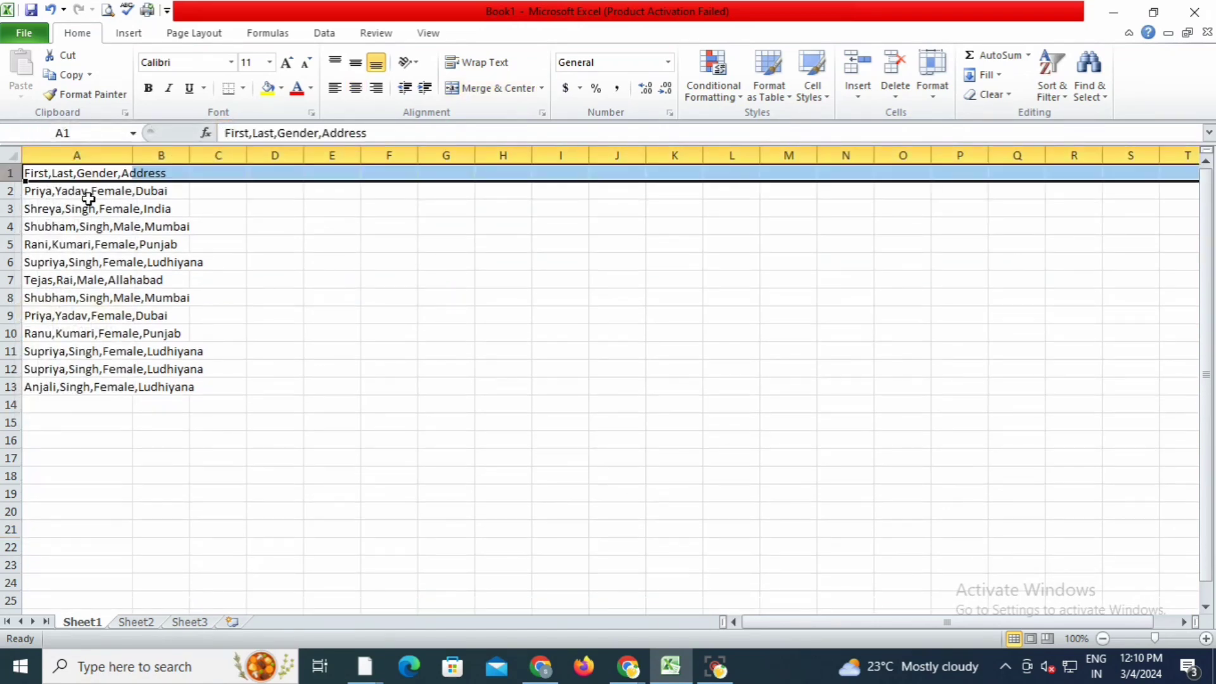
pyautogui.click(400, 322)
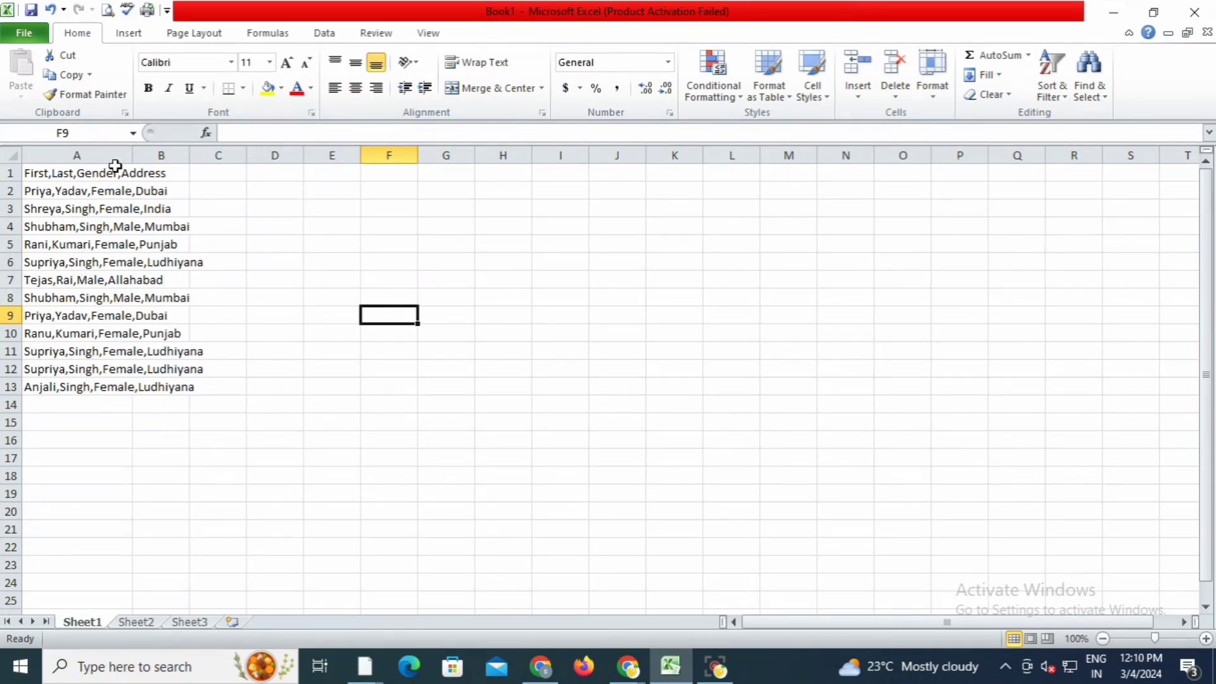
# - Narrow column A to about 13.86 with the data in A1:A13
pyautogui.moveTo(133, 156); pyautogui.dragTo(83, 387)
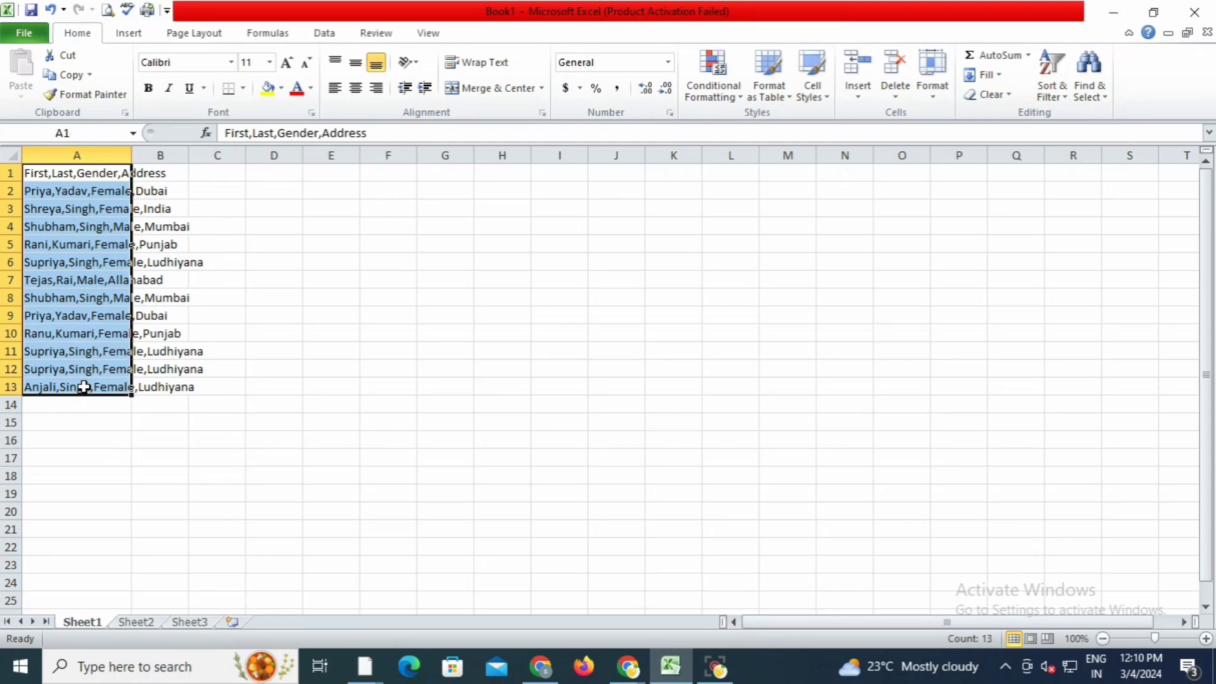
# - Launch Data > Text to Columns to open the Convert Text to Columns Wizard
pyautogui.click(324, 33)
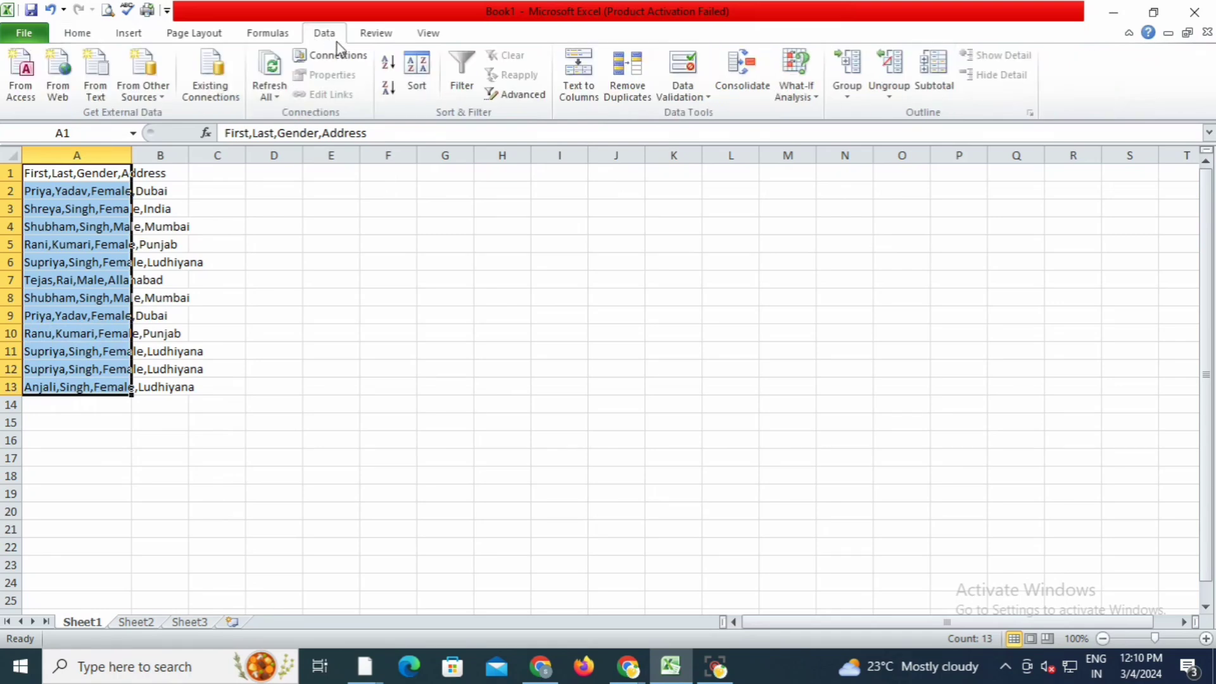
pyautogui.click(588, 82)
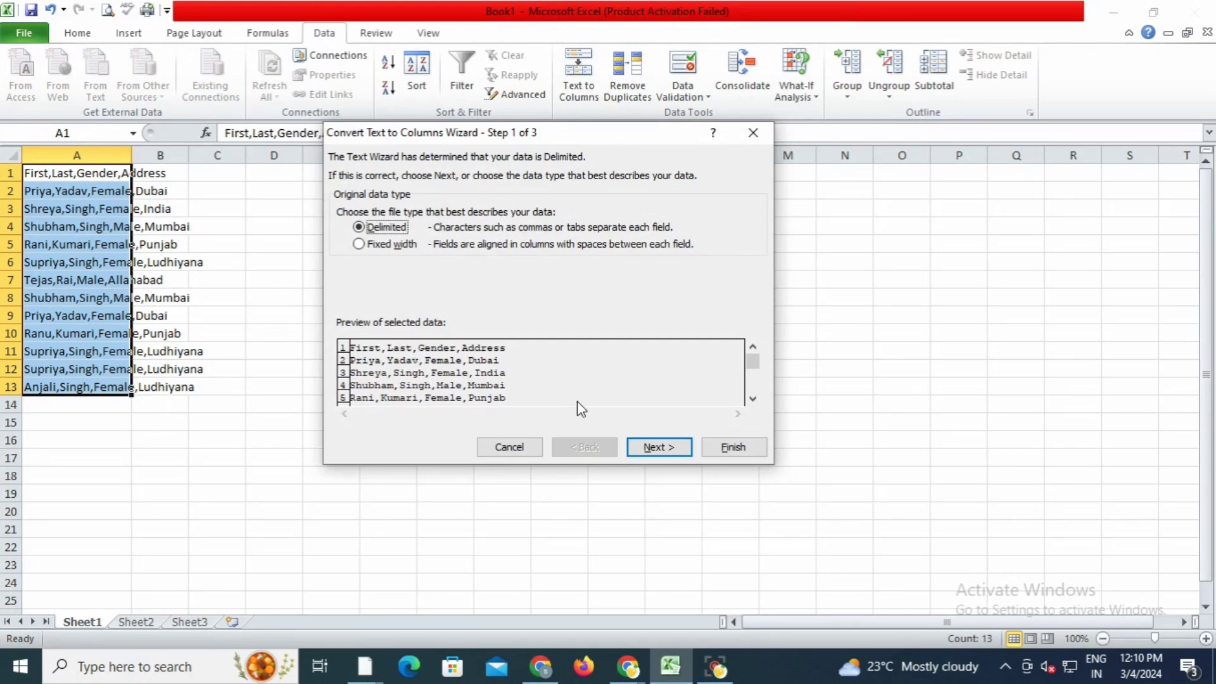
# - Split column A on commas instead of tabs into First, Last, Gender, Address in A1:D13
pyautogui.click(659, 448)
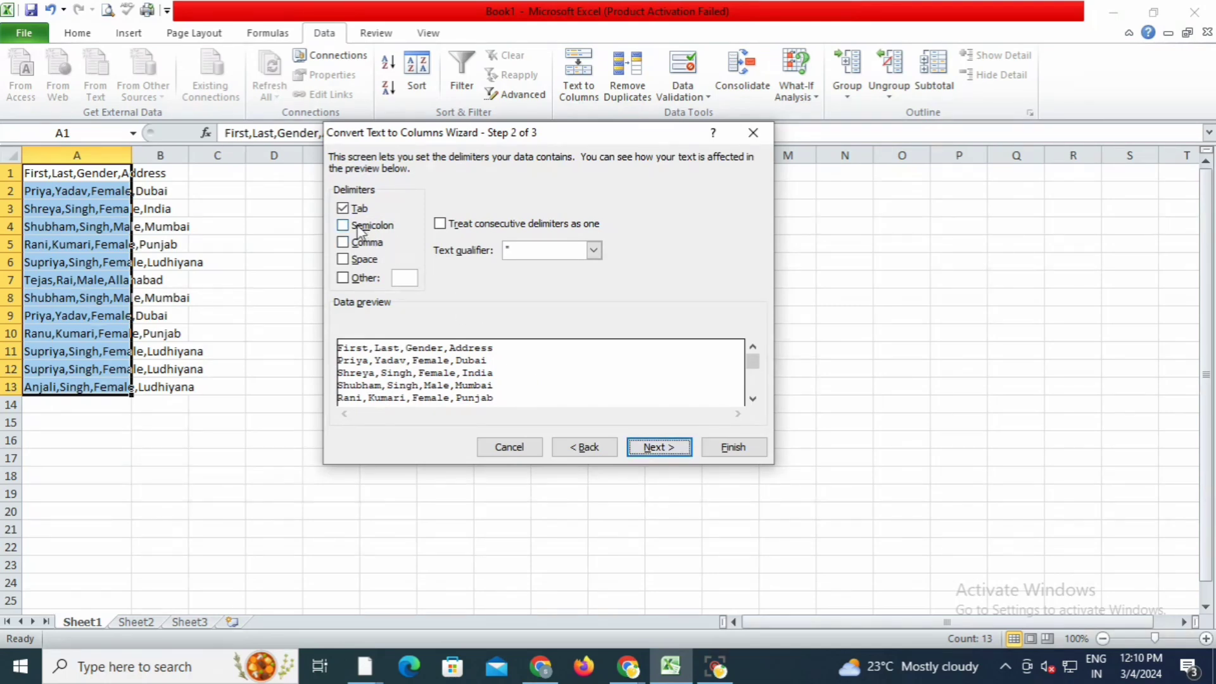
pyautogui.click(342, 208)
pyautogui.write(',')
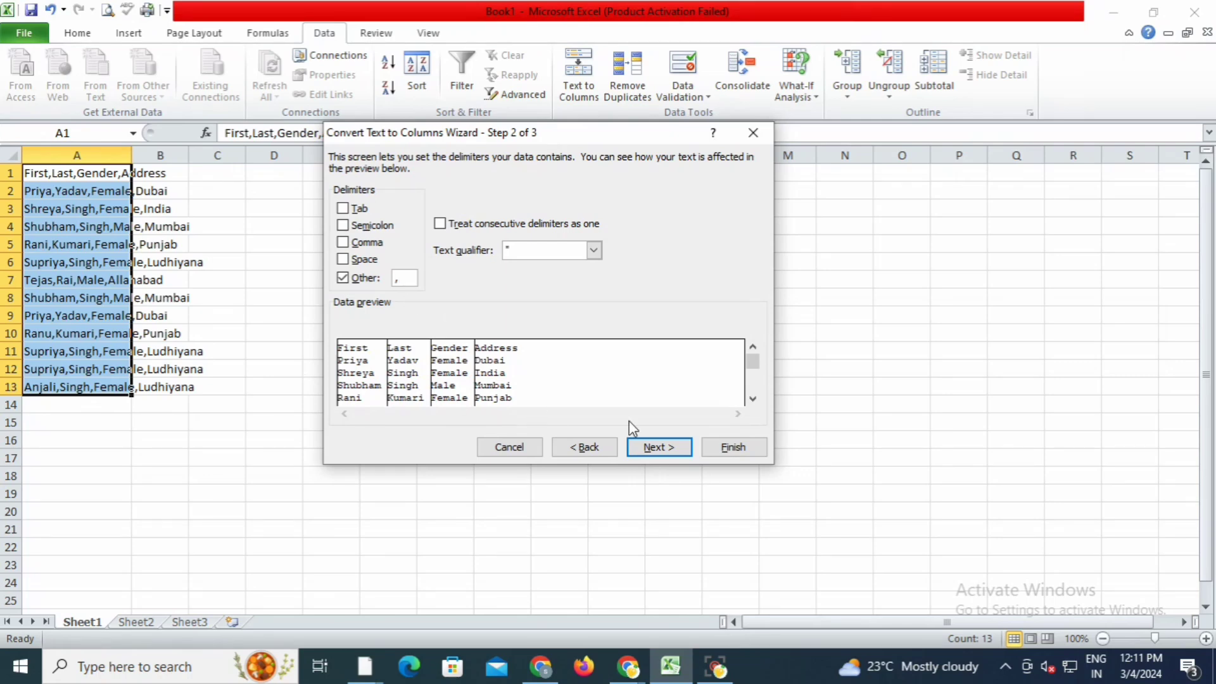
pyautogui.click(669, 455)
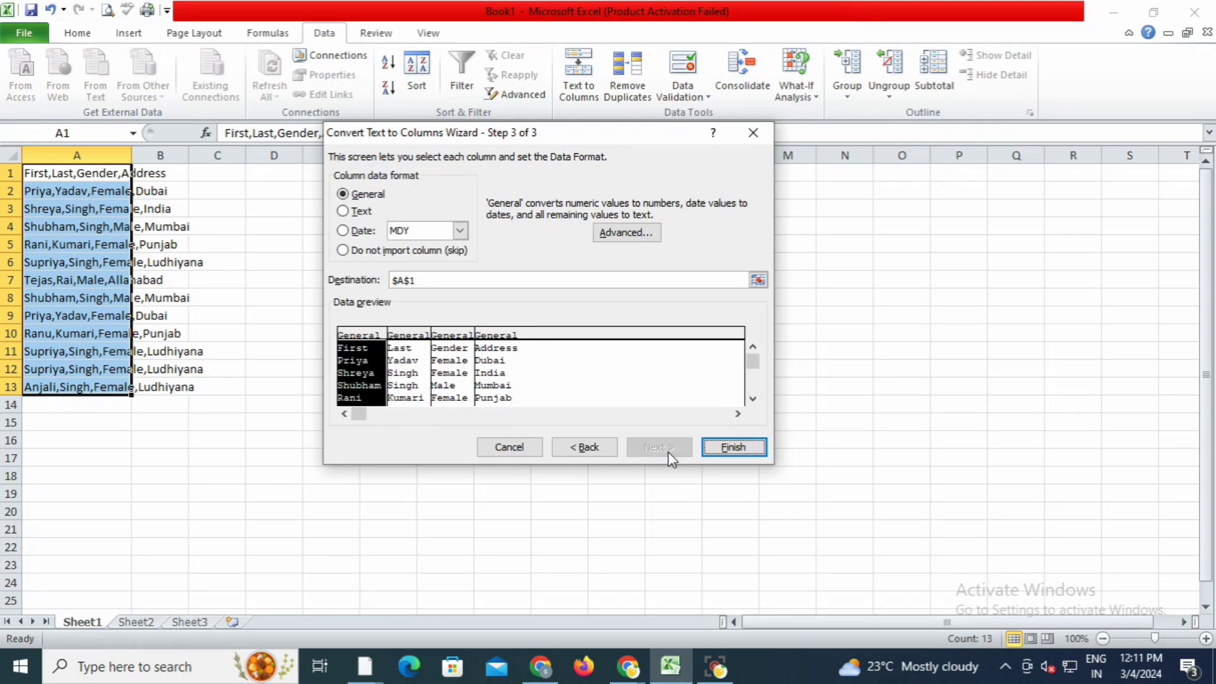
pyautogui.click(727, 450)
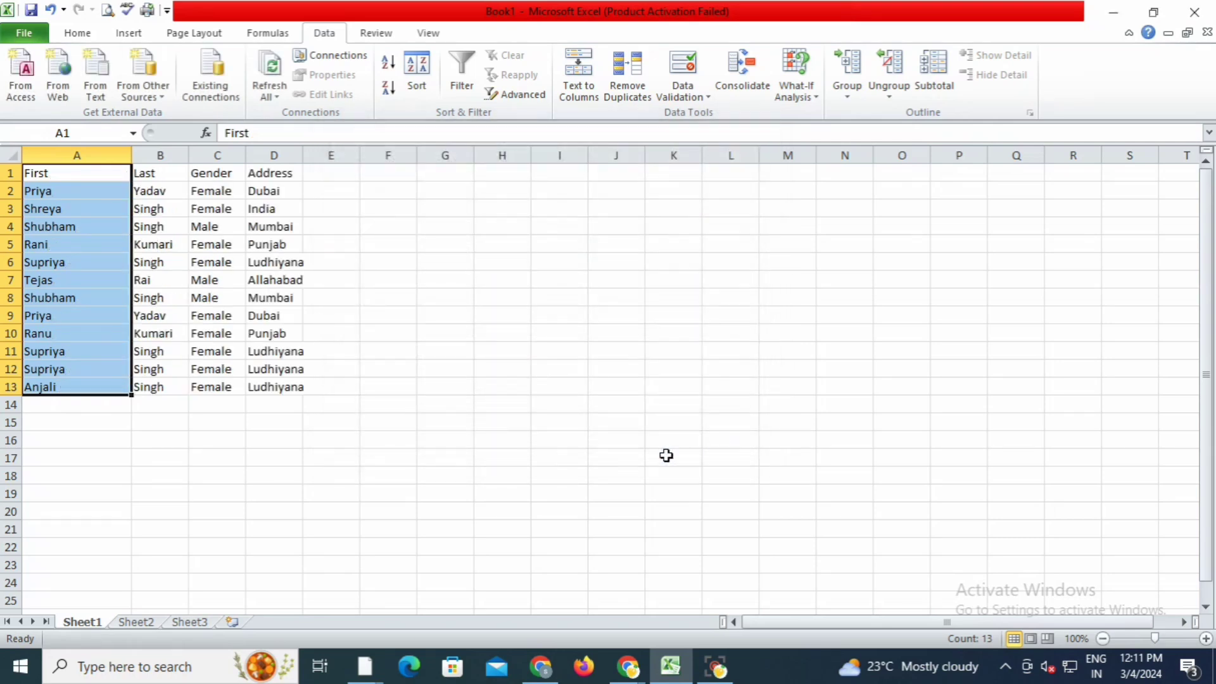
pyautogui.click(266, 461)
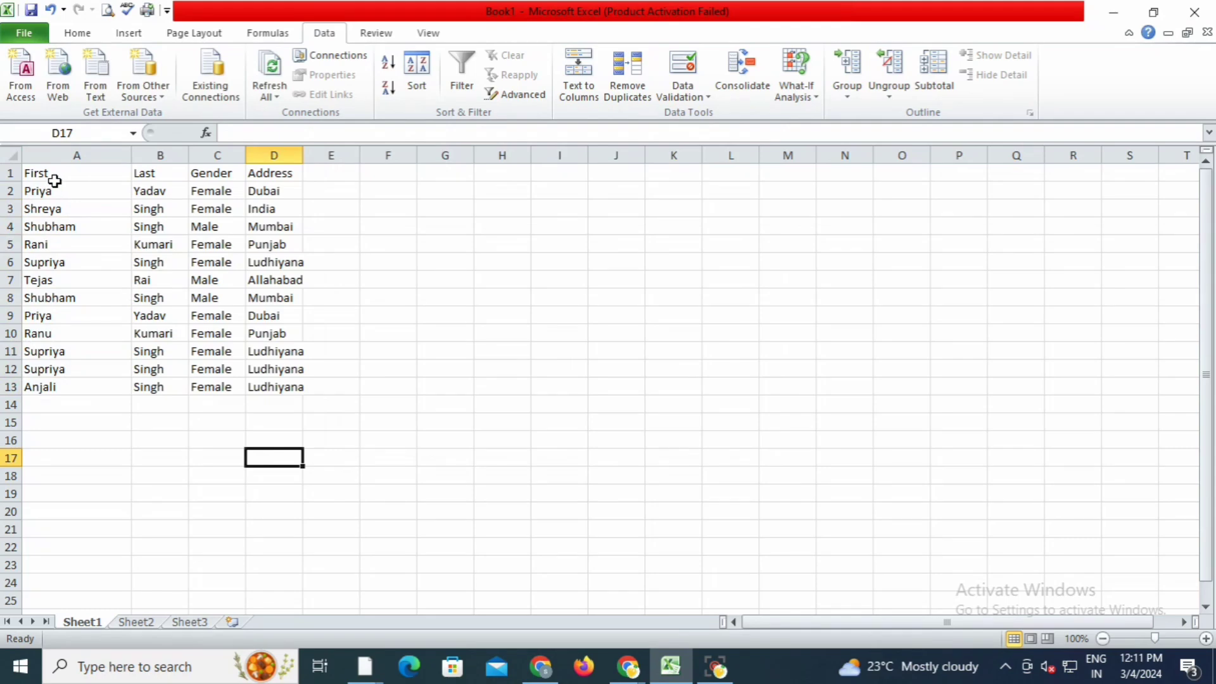
# - Fill the header row A1:D1 with yellow
pyautogui.moveTo(55, 178); pyautogui.dragTo(259, 171)
pyautogui.click(76, 33)
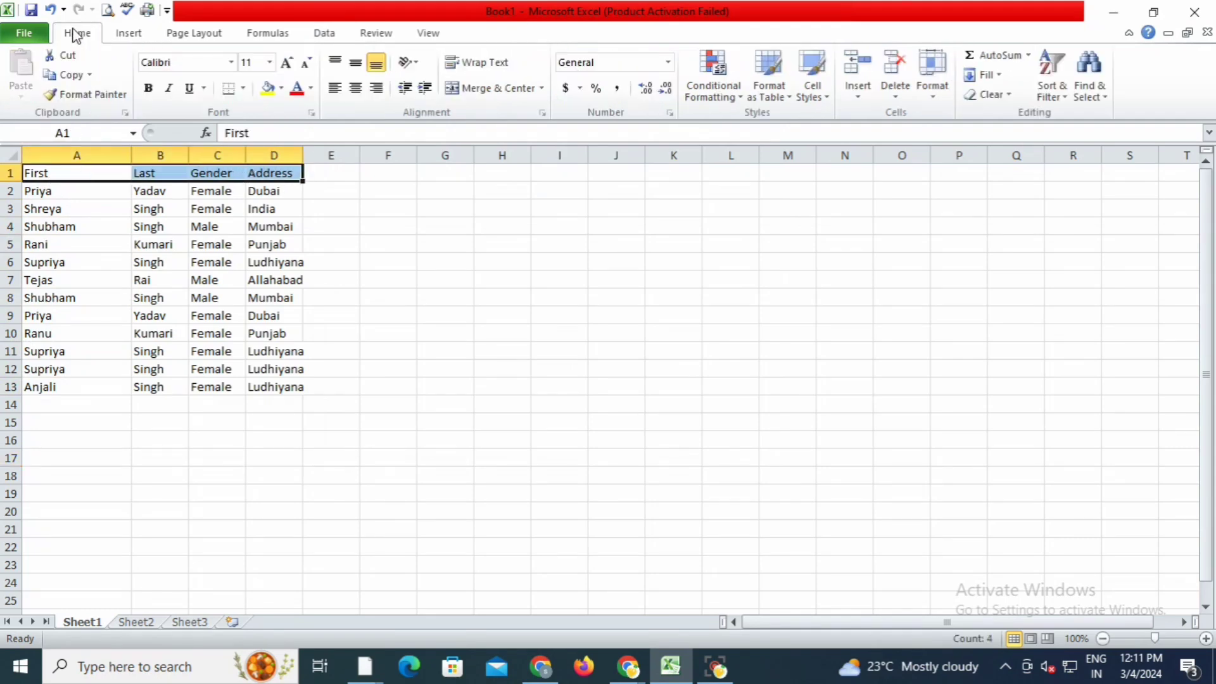
pyautogui.click(268, 89)
pyautogui.click(522, 348)
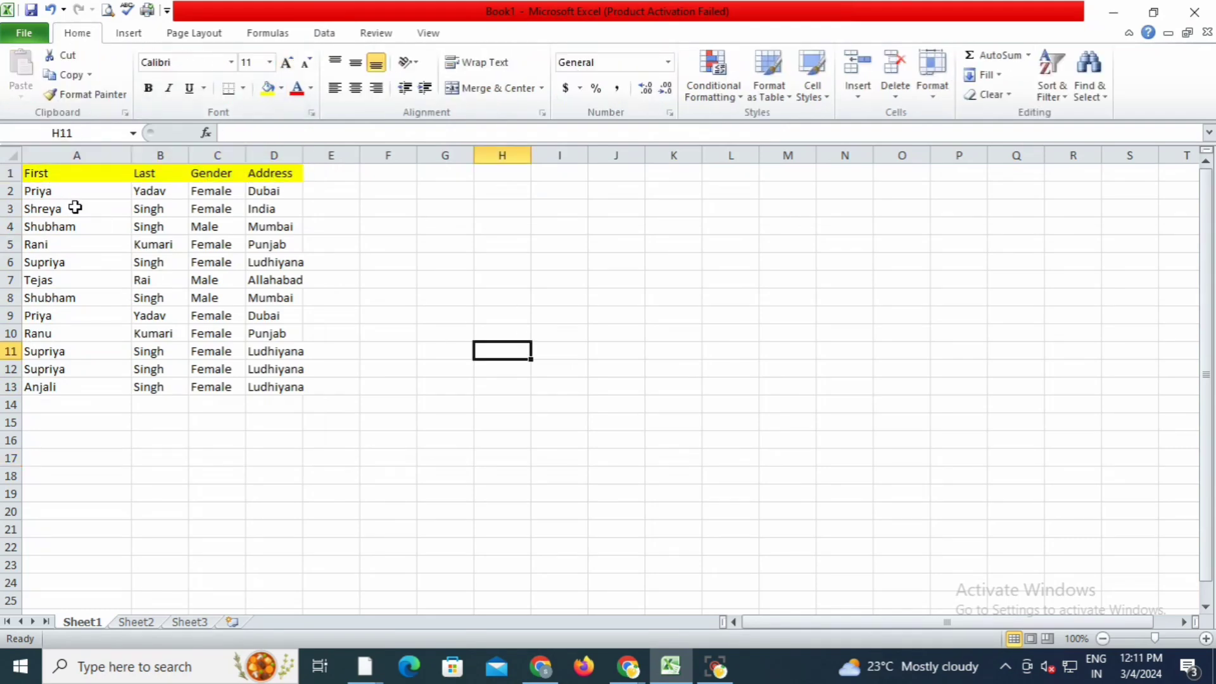
# - Apply All Borders to A1:D13 and widen column D to fit the addresses
pyautogui.moveTo(32, 174); pyautogui.dragTo(265, 384)
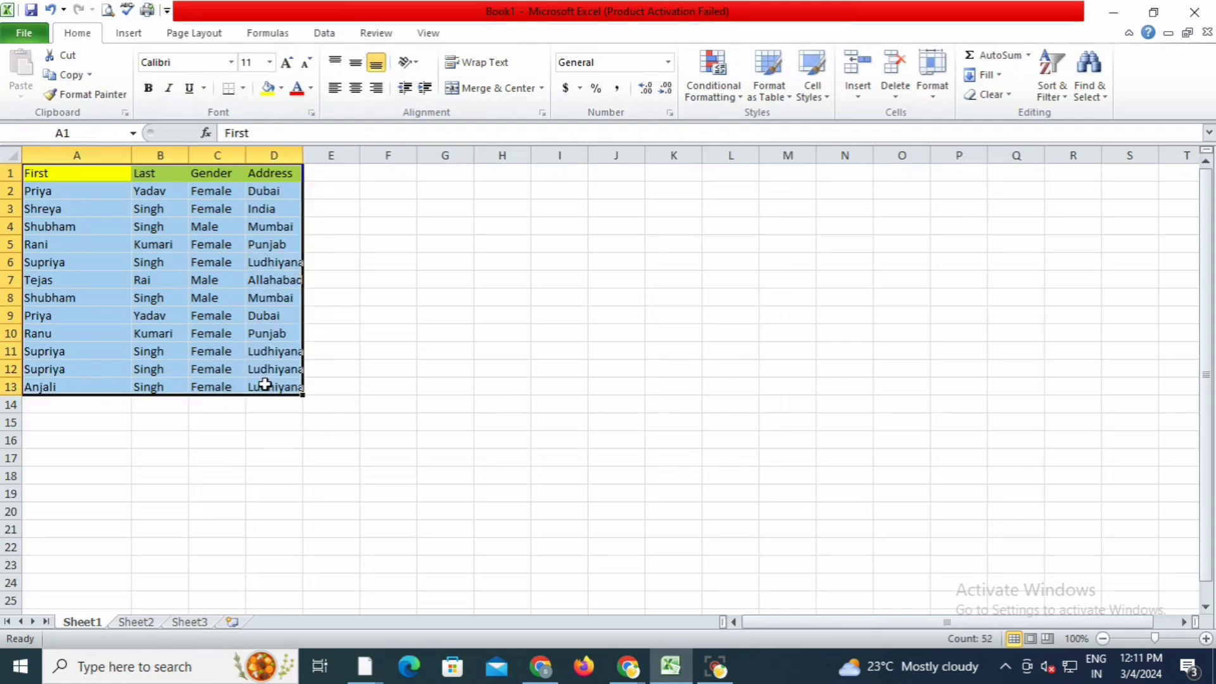
pyautogui.click(242, 88)
pyautogui.click(266, 230)
pyautogui.click(478, 388)
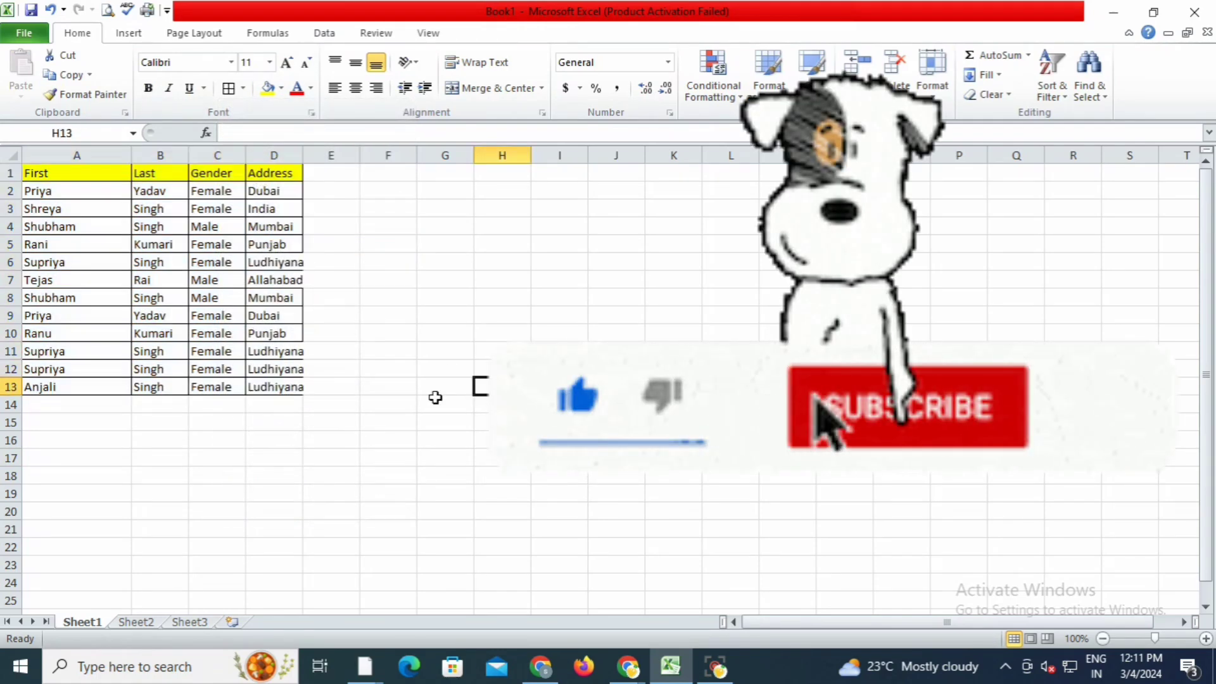
pyautogui.moveTo(304, 155); pyautogui.dragTo(322, 164)
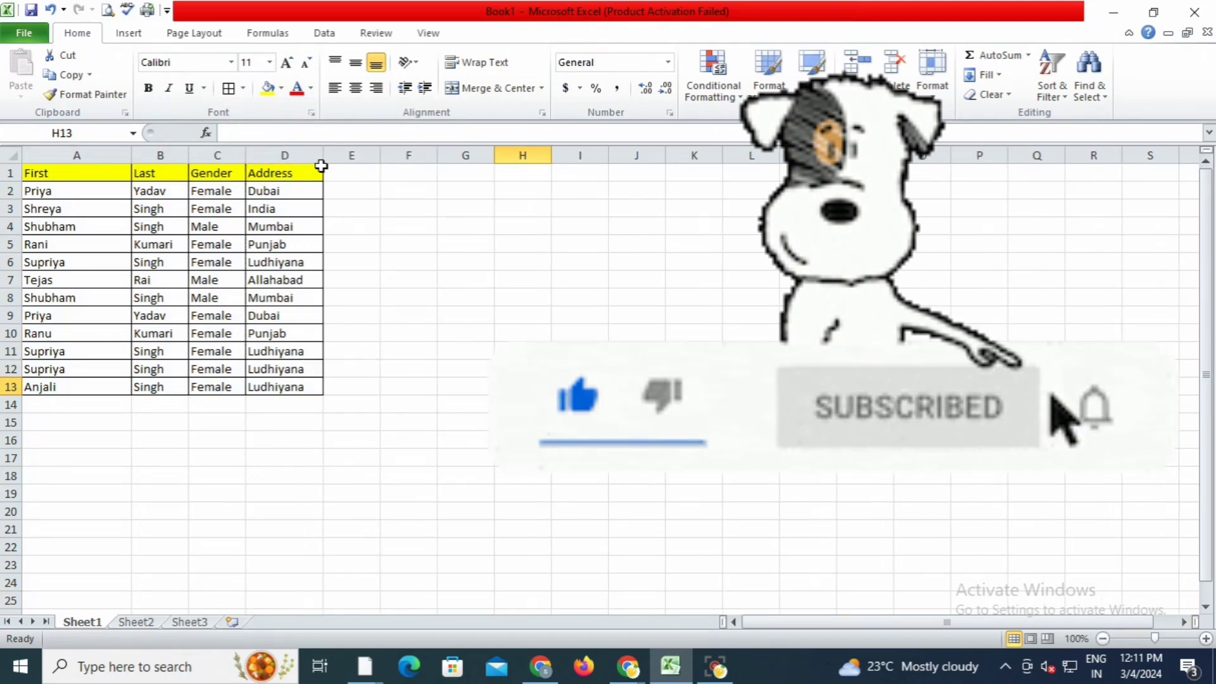
pyautogui.click(156, 525)
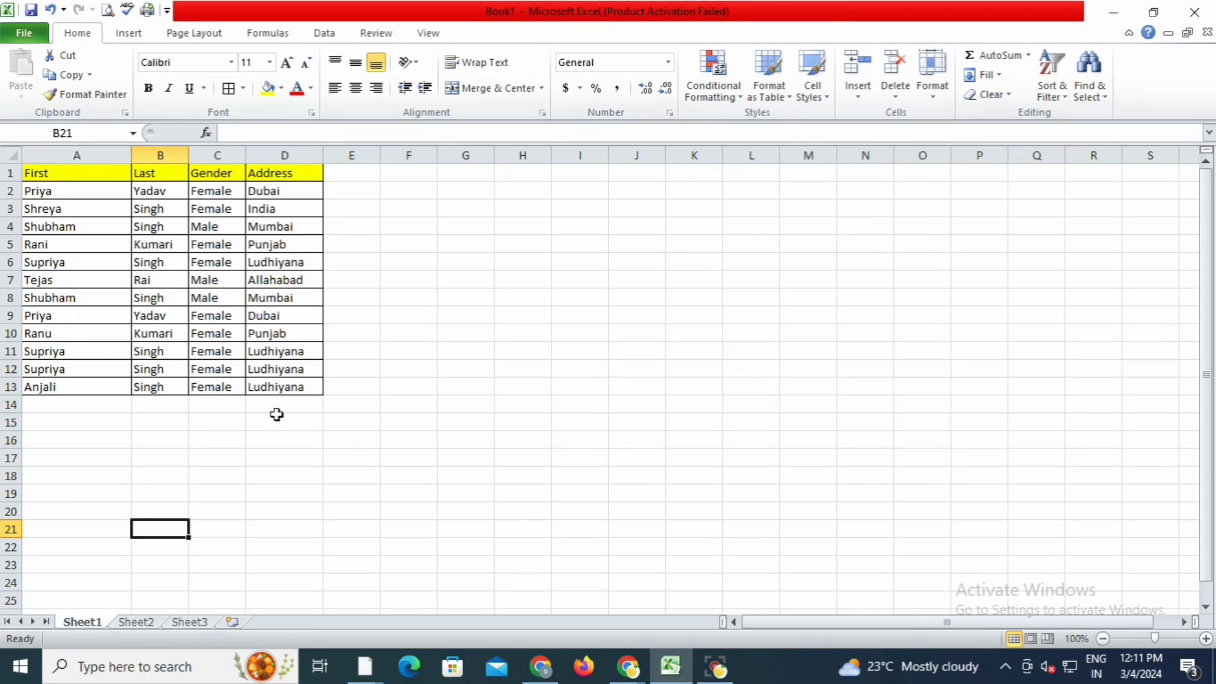
# - Shrink column A's width so it snugly fits the first names
pyautogui.moveTo(134, 154); pyautogui.dragTo(97, 155)
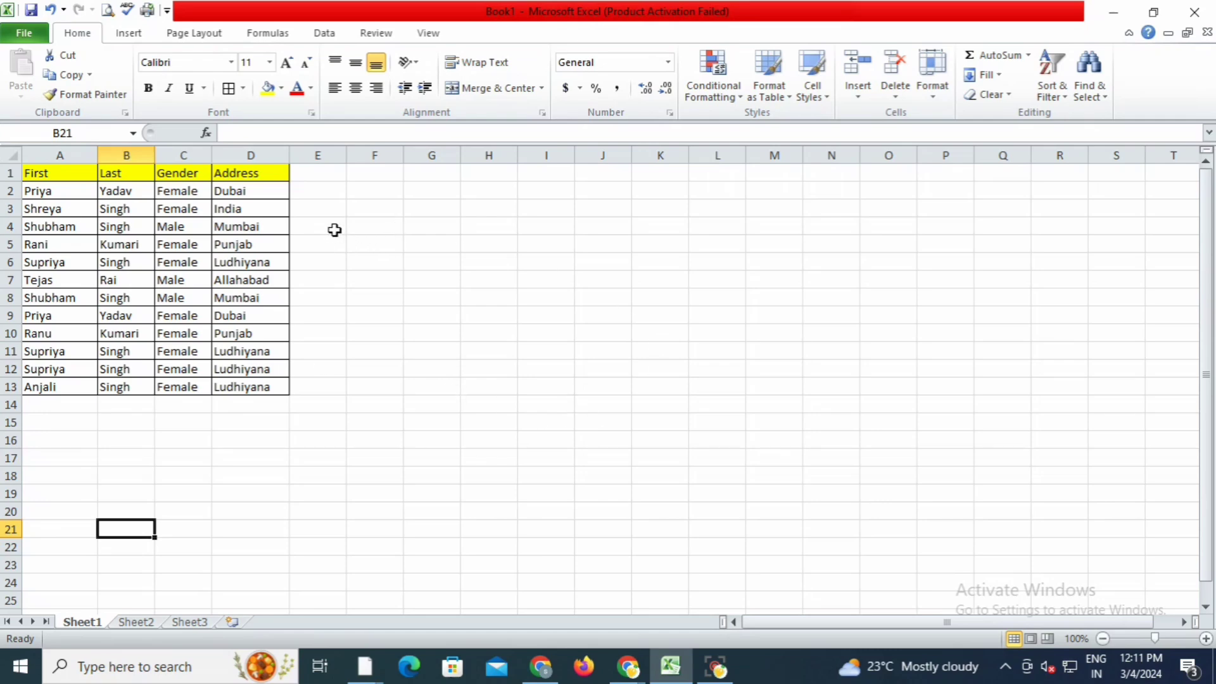
pyautogui.moveTo(335, 230); pyautogui.dragTo(956, 433)
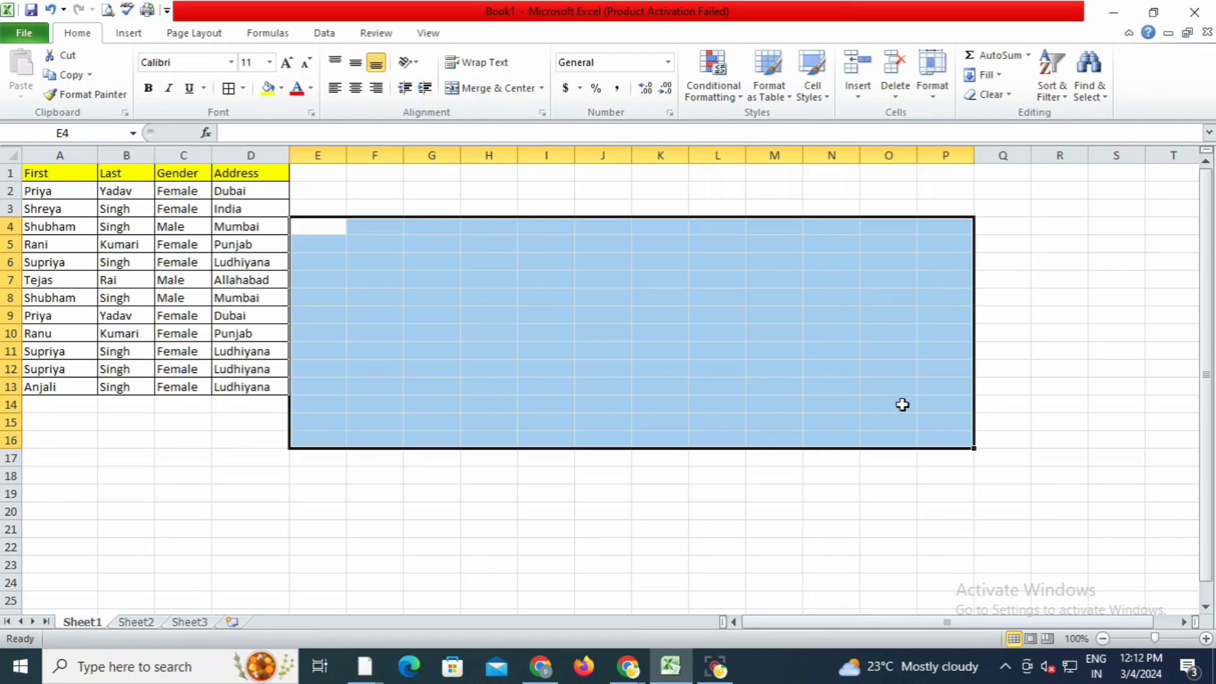
pyautogui.click(496, 87)
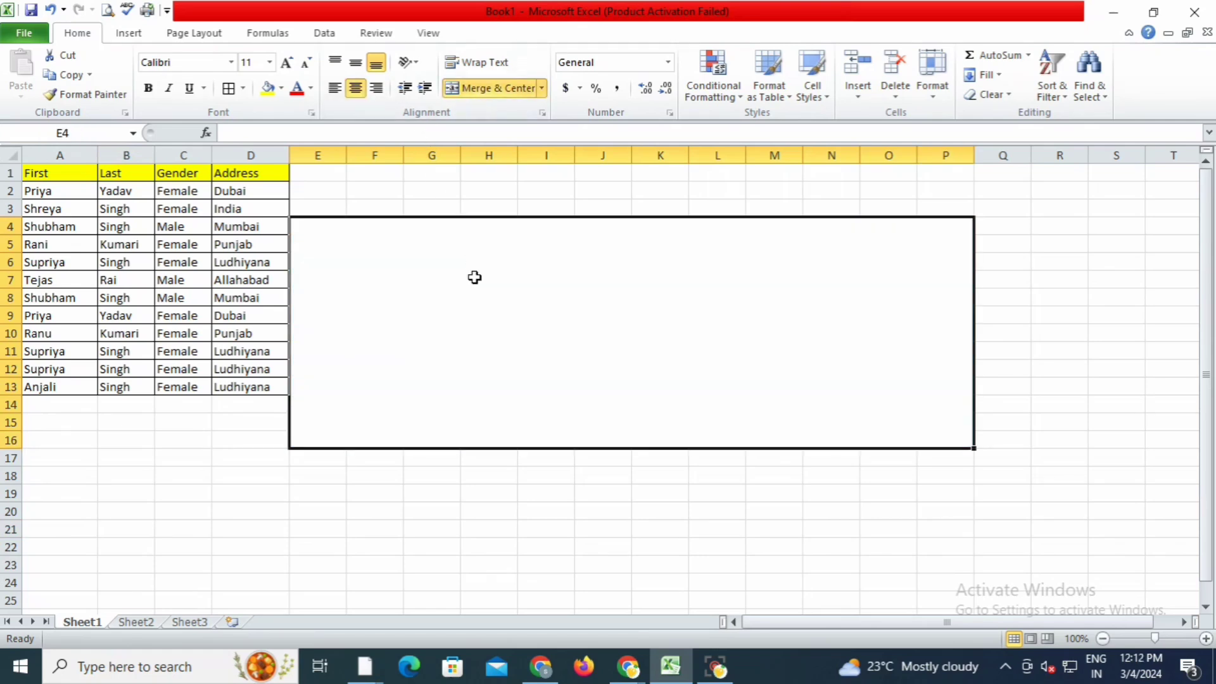
pyautogui.write('sUB')
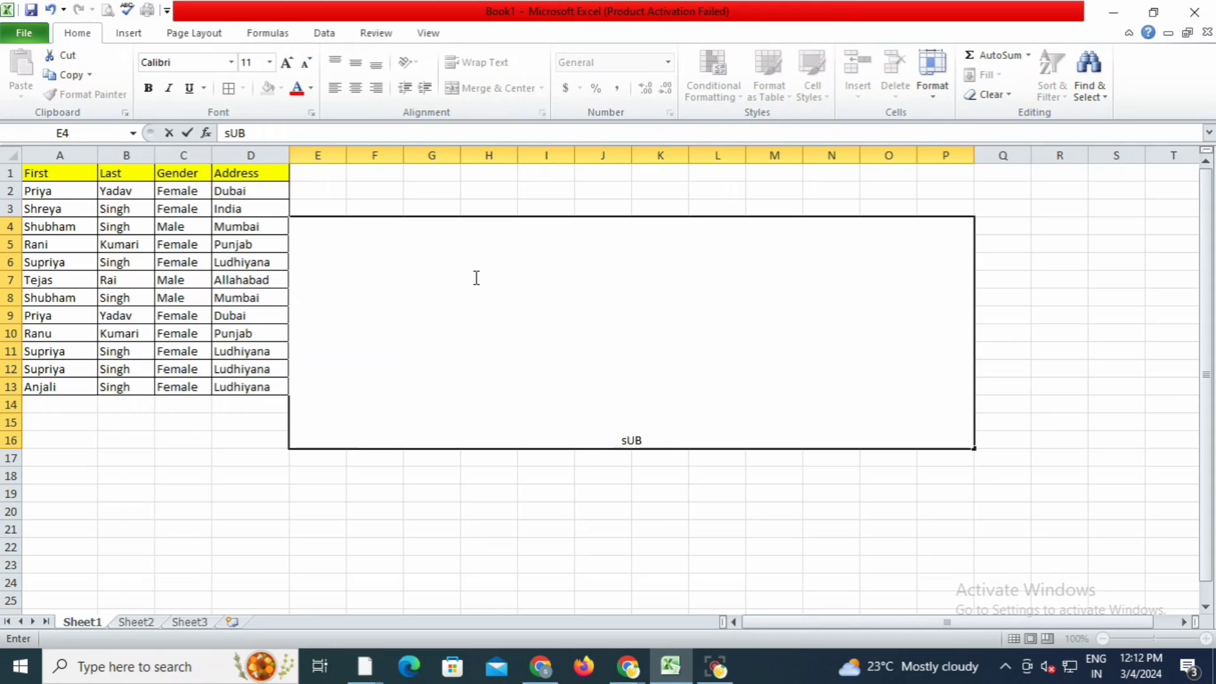
pyautogui.press('BackSpace')
pyautogui.press('BackSpace')
pyautogui.press('BackSpace')
pyautogui.write('Subscribe')
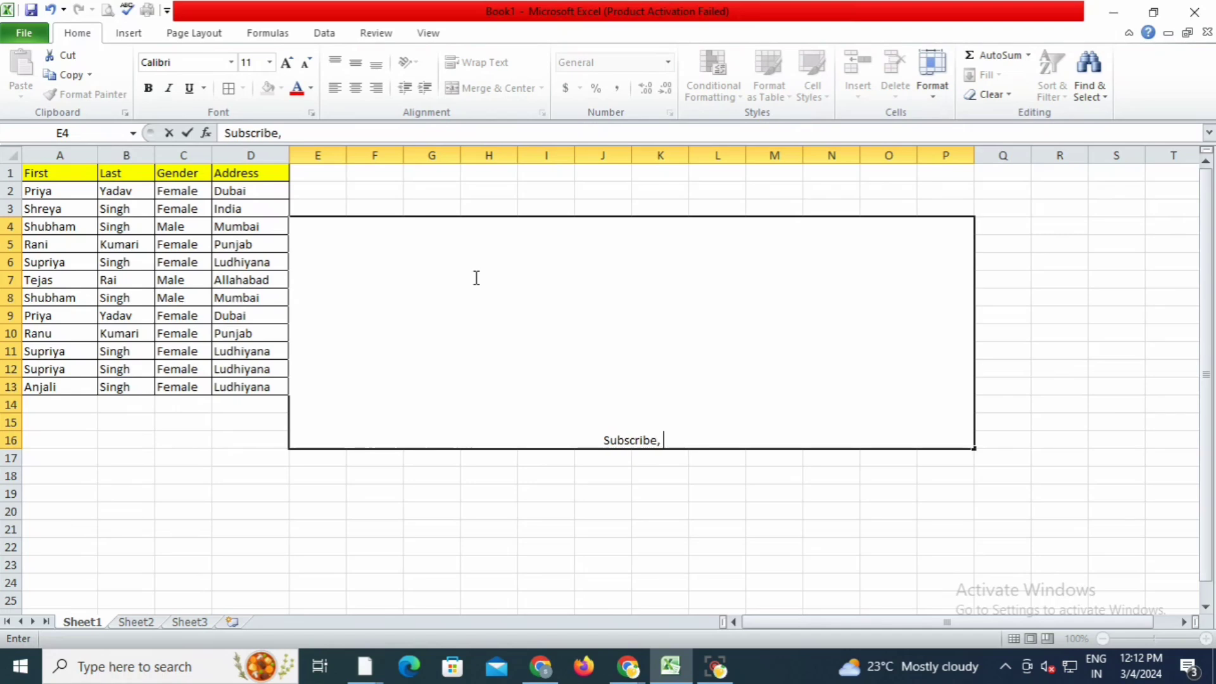
pyautogui.write(', Like')
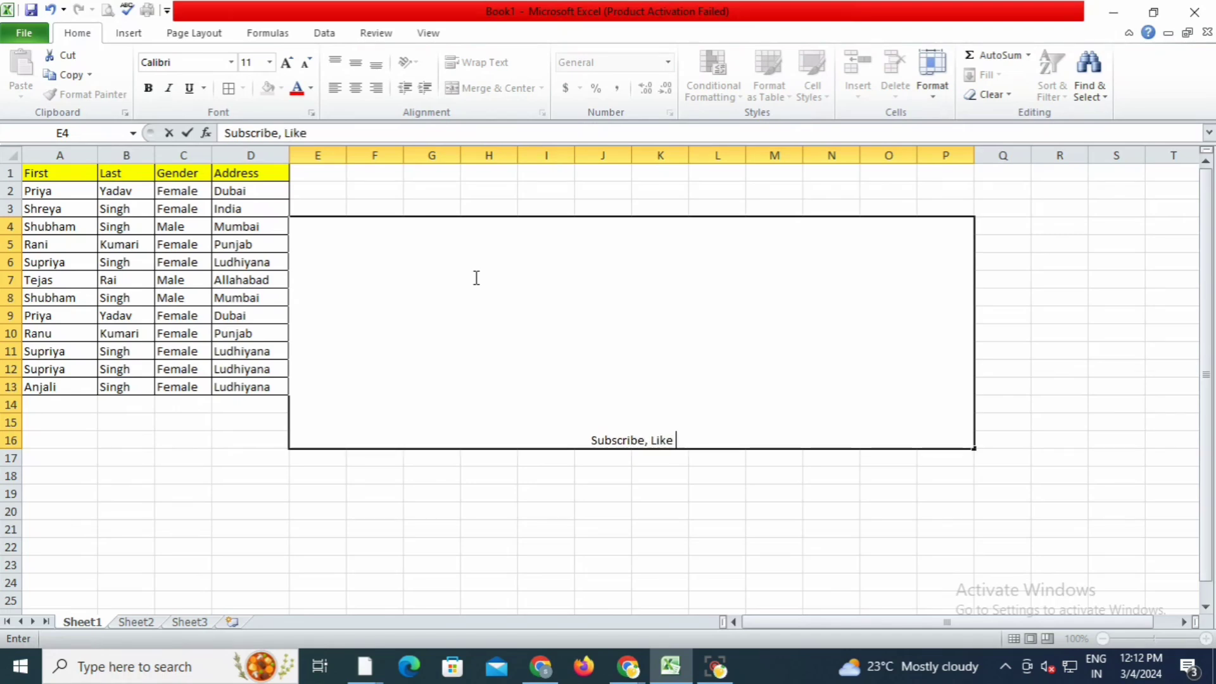
pyautogui.write(', Shj')
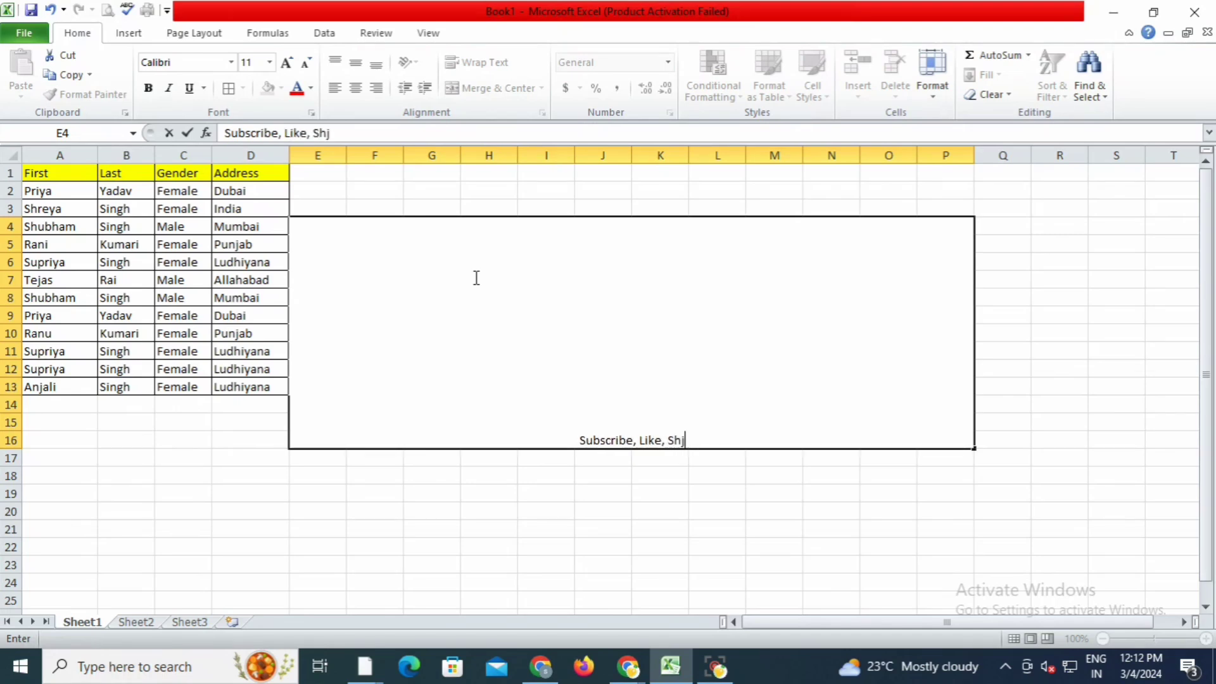
pyautogui.write('are')
pyautogui.press('BackSpace')
pyautogui.press('BackSpace')
pyautogui.press('BackSpace')
pyautogui.press('BackSpace')
pyautogui.write('are')
pyautogui.moveTo(707, 444); pyautogui.dragTo(529, 443)
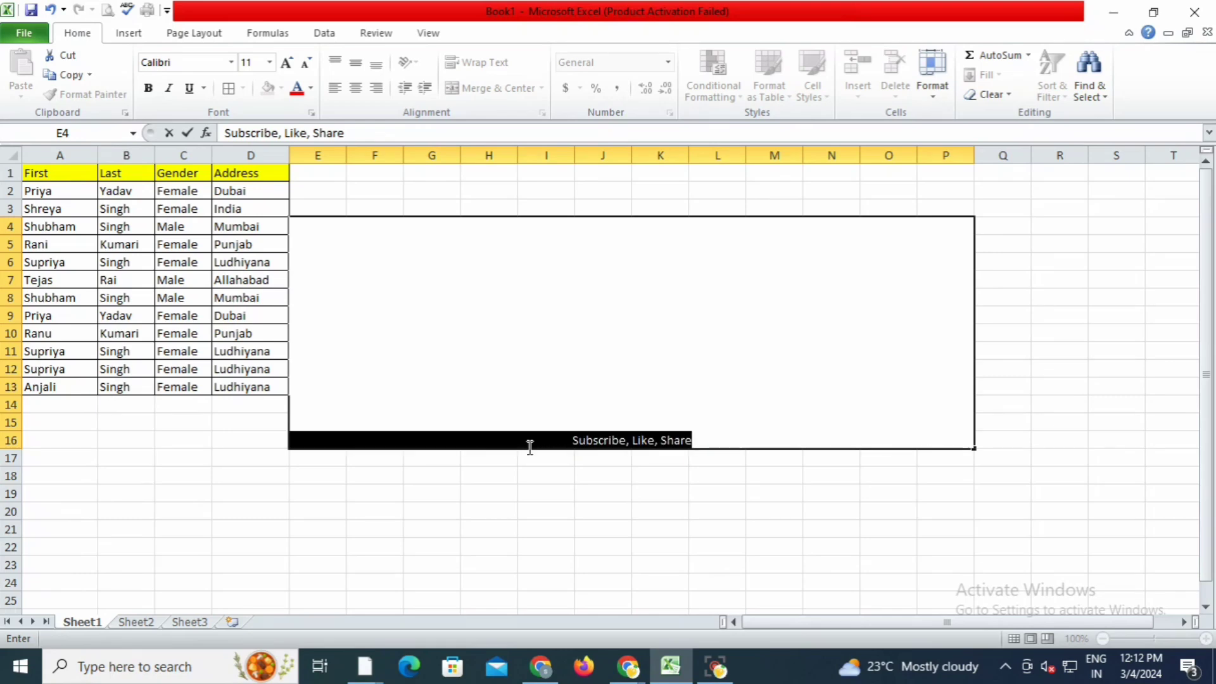
pyautogui.click(147, 88)
pyautogui.click(288, 62)
pyautogui.click(288, 63)
pyautogui.click(288, 62)
pyautogui.click(288, 63)
pyautogui.click(288, 62)
pyautogui.click(287, 62)
pyautogui.click(287, 62)
pyautogui.click(287, 62)
pyautogui.click(288, 62)
pyautogui.click(288, 62)
pyautogui.click(288, 62)
pyautogui.click(287, 62)
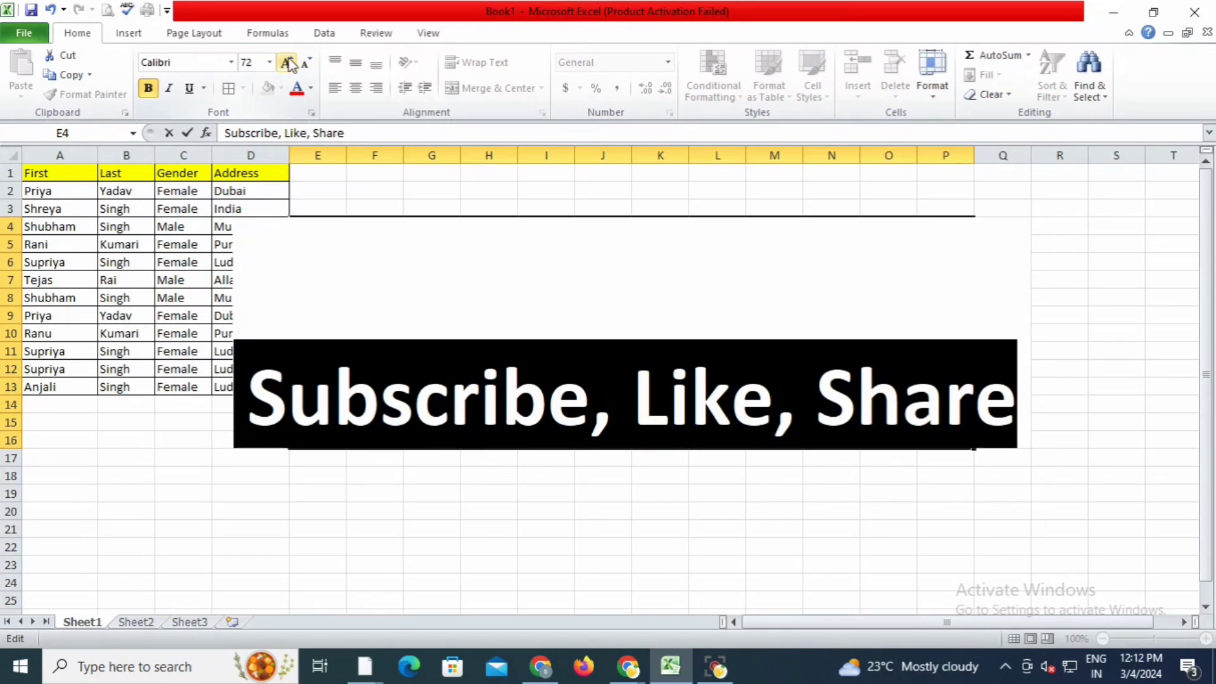
pyautogui.hotkey('ctrl', 'z')
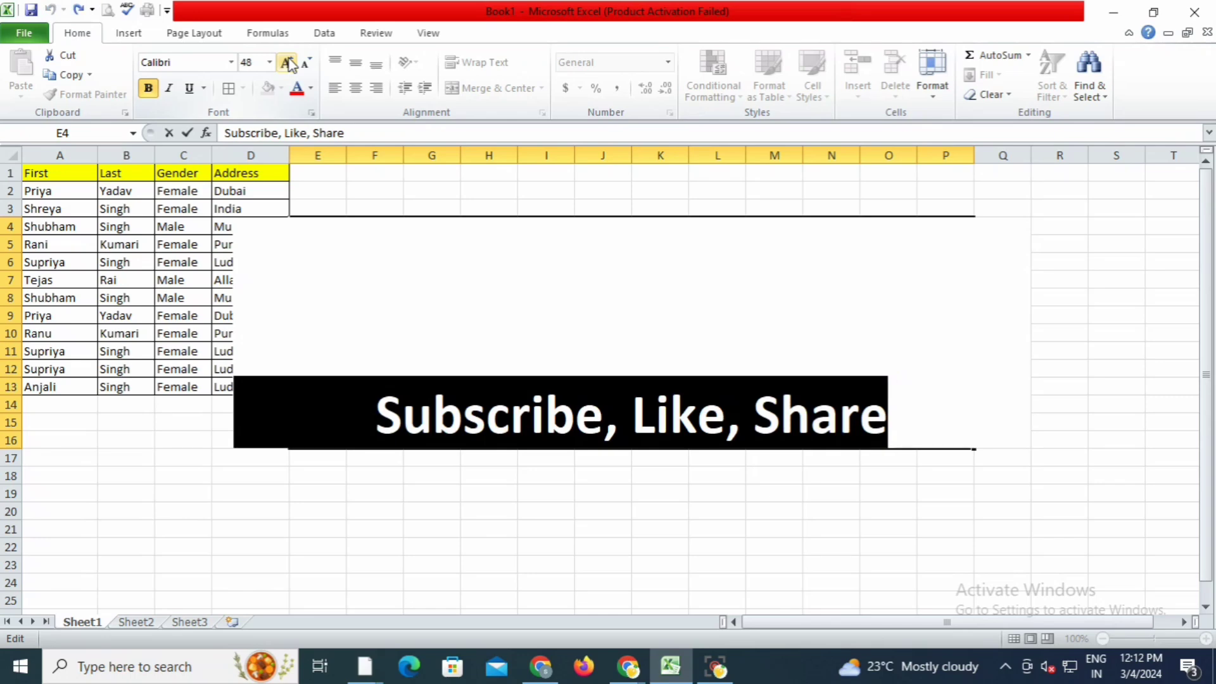
pyautogui.click(288, 63)
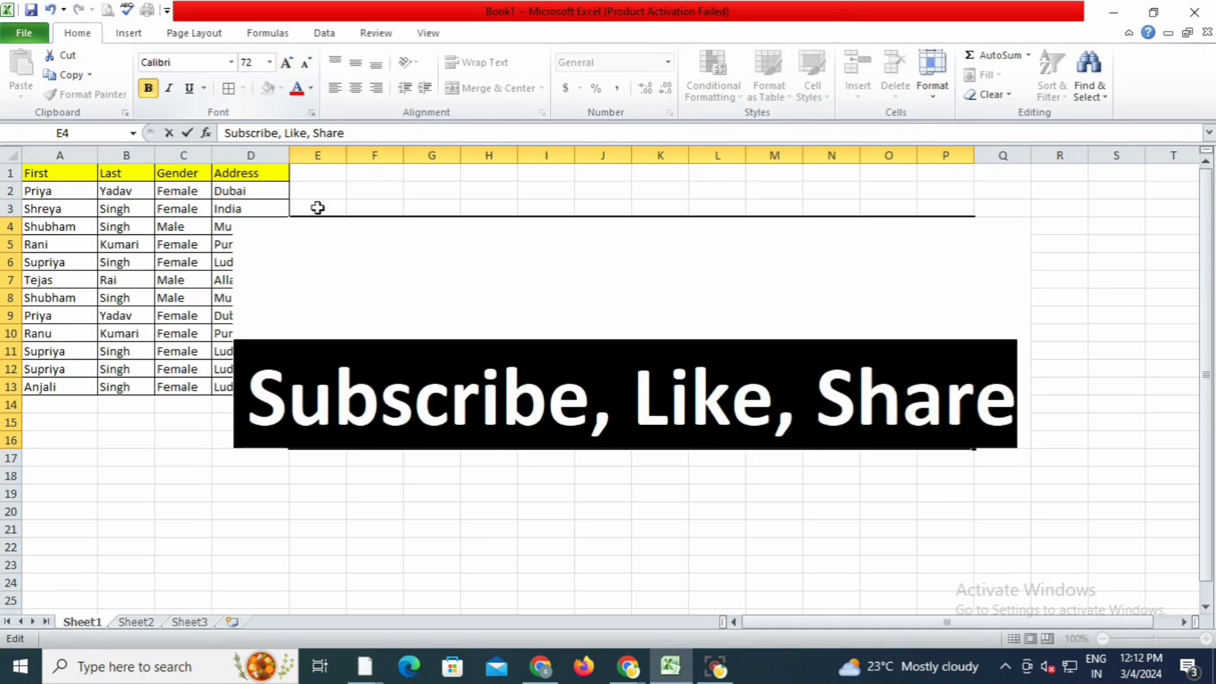
pyautogui.click(391, 476)
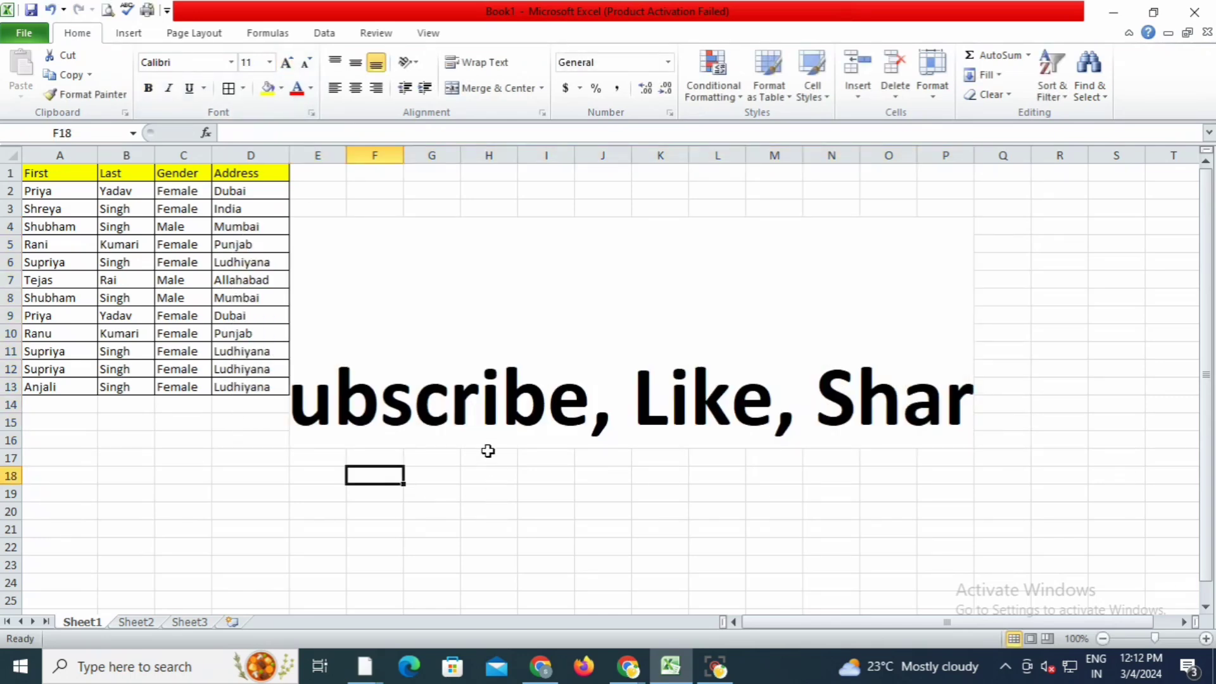
pyautogui.click(488, 451)
pyautogui.press('Delete')
pyautogui.click(494, 496)
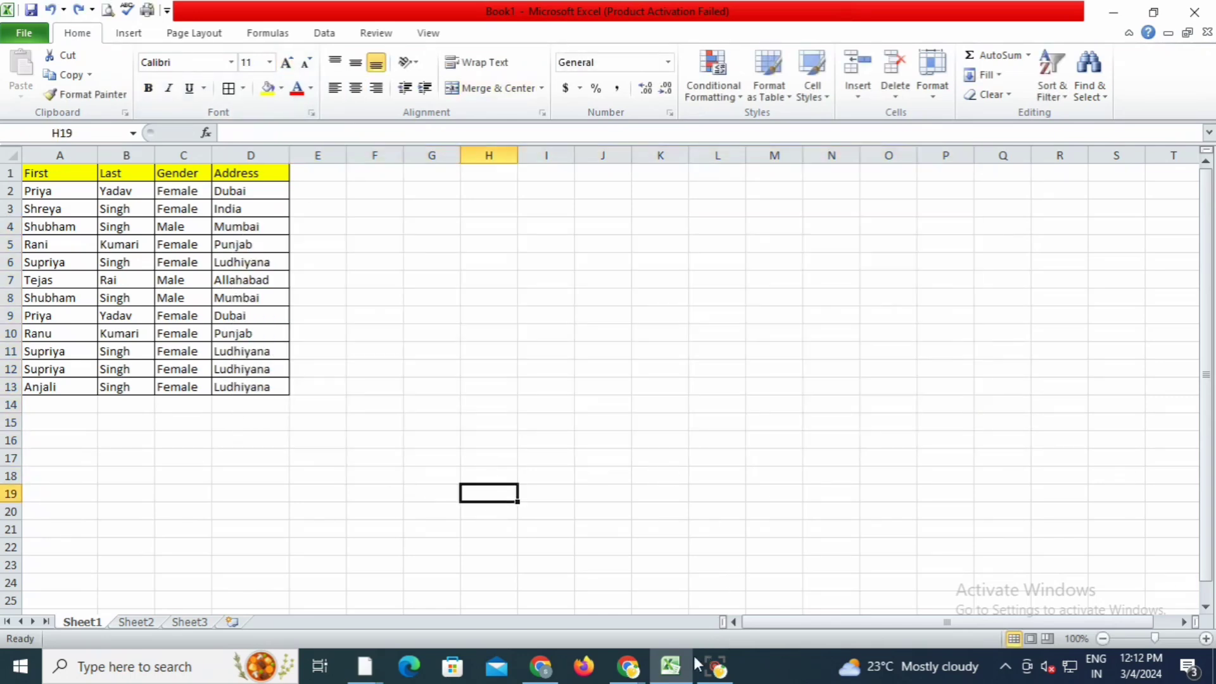